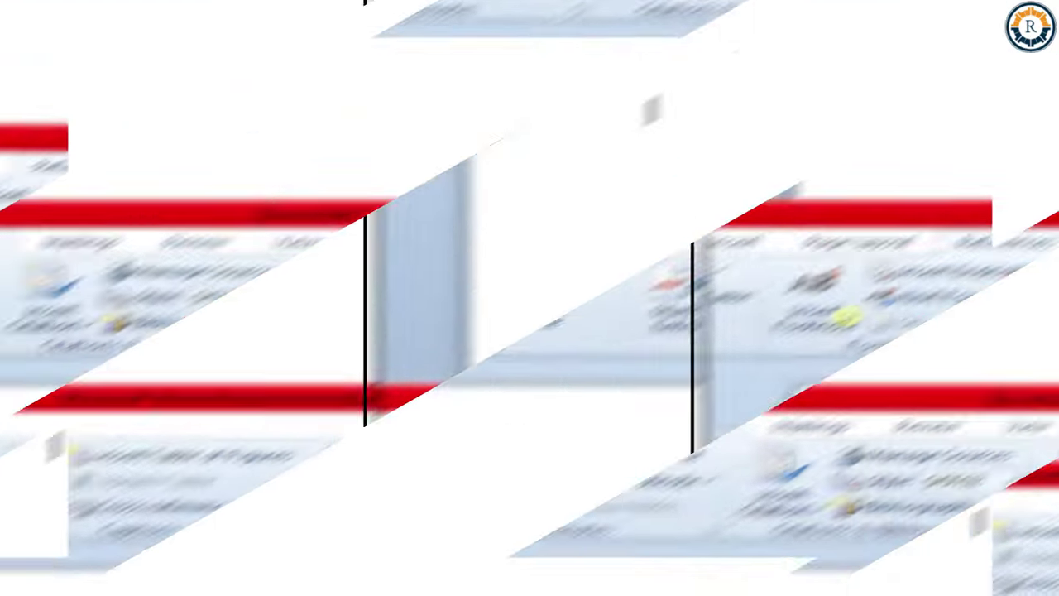
Delete the blank lines above the first paragraph so the sample text starts at the top.
key("Delete")
key("Delete")
key("Delete")
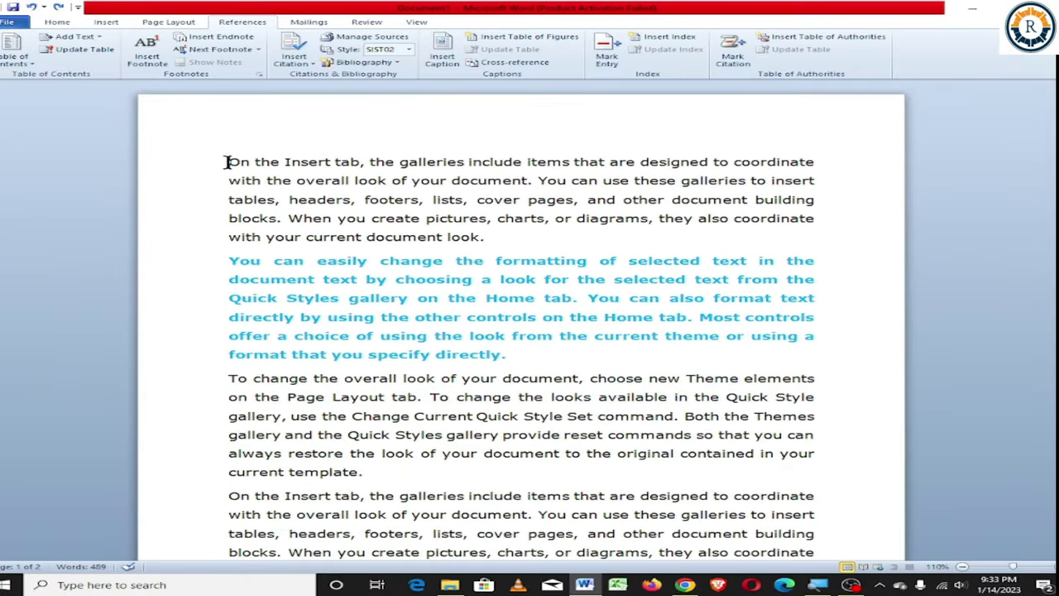
Place the insertion point in the blue paragraph and choose Add New Source from Insert Citation.
mouse_move(229, 163)
left_mouse_down()
mouse_move(312, 170)
mouse_move(485, 234)
left_mouse_up()
left_click(437, 282)
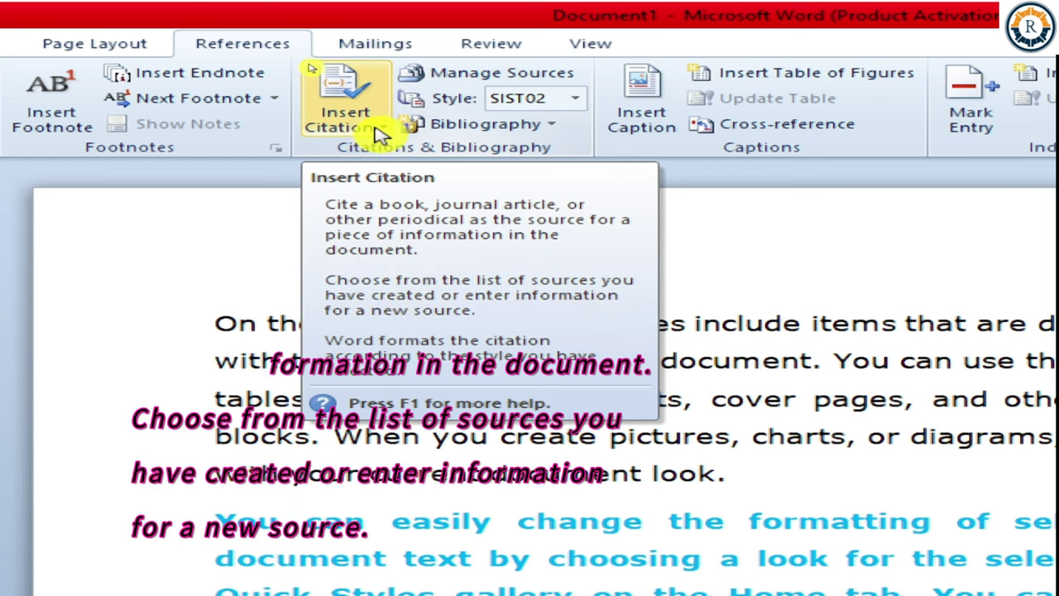
left_click(354, 126)
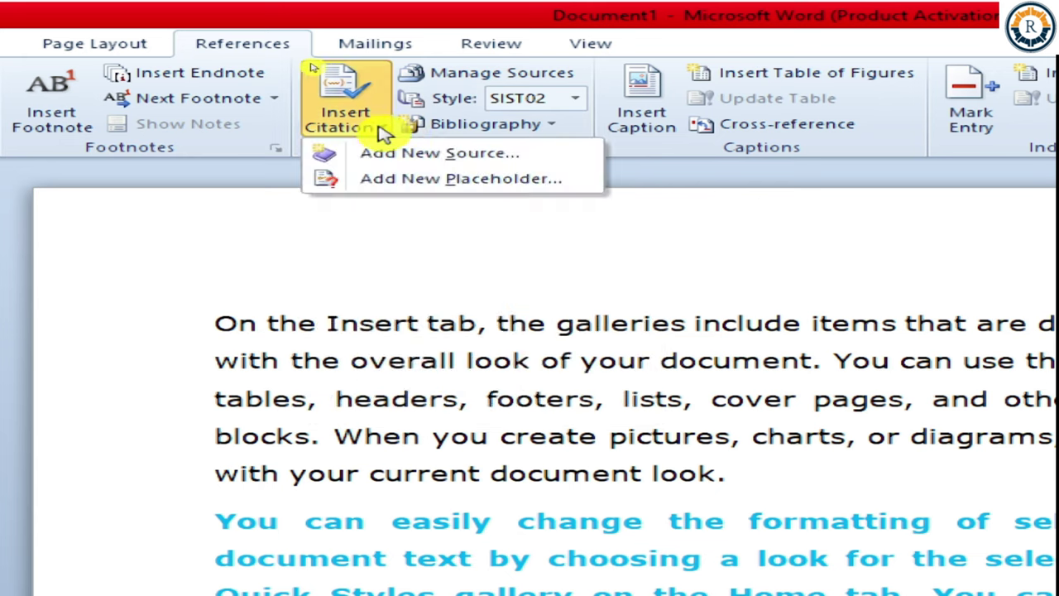
left_click(426, 169)
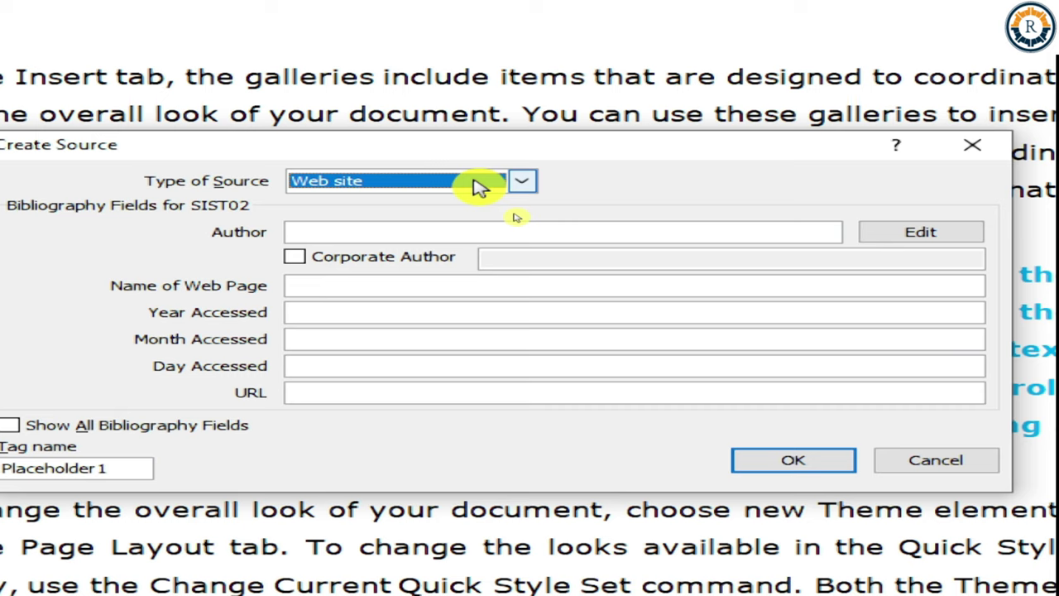
Make the source a Book Section with the author's name, title Computer Science, year 2015 and publisher.
left_click(480, 186)
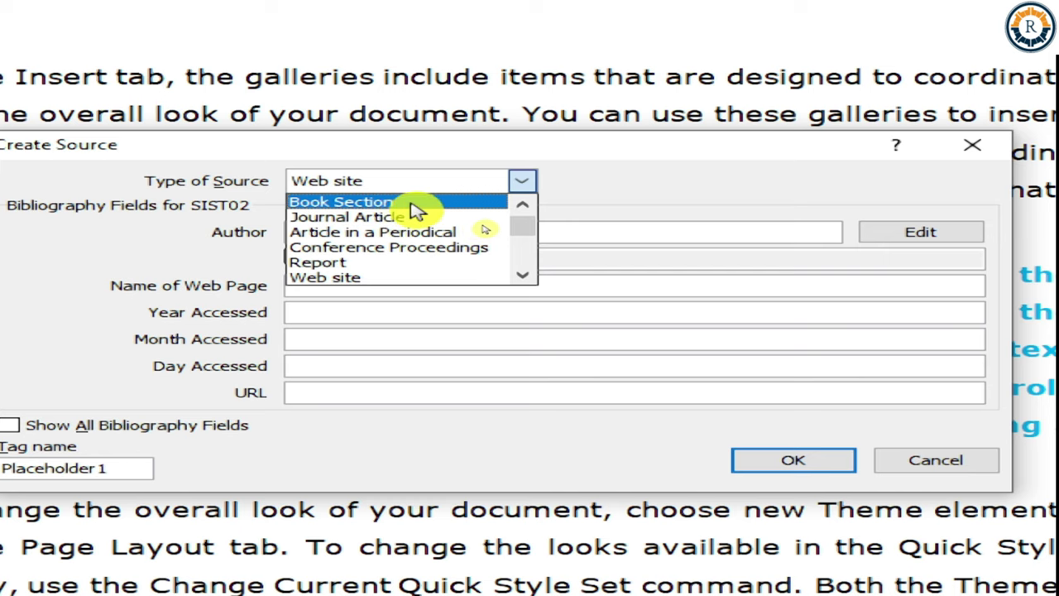
left_click(414, 211)
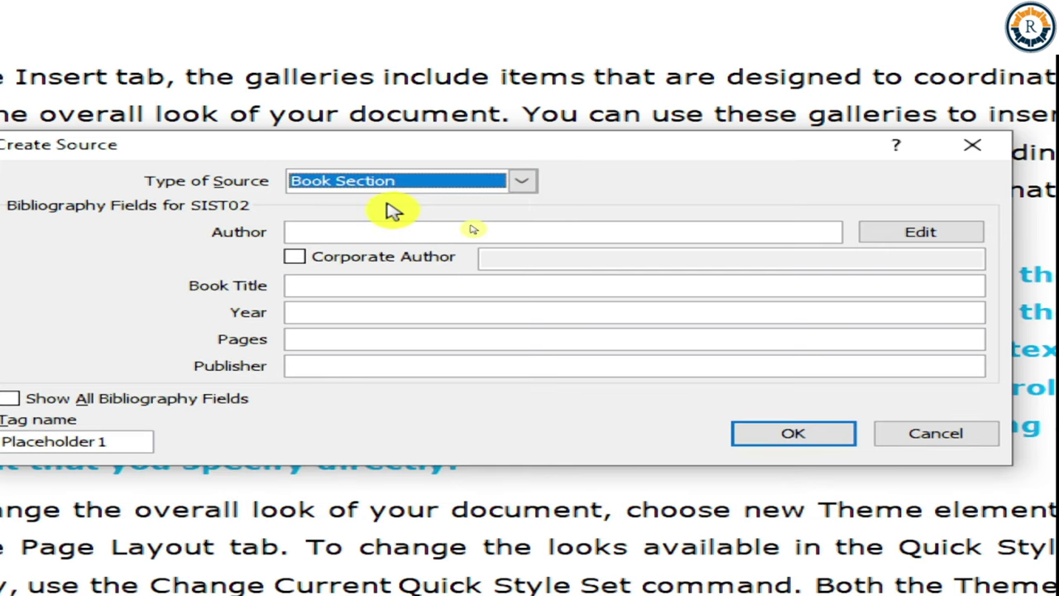
left_click(306, 232)
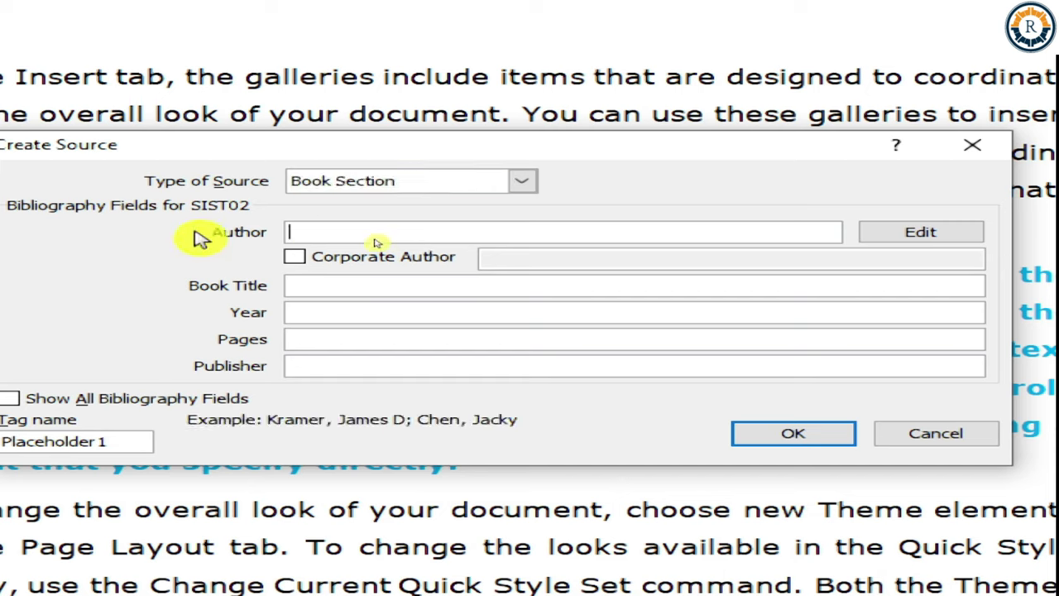
type("Deepak")
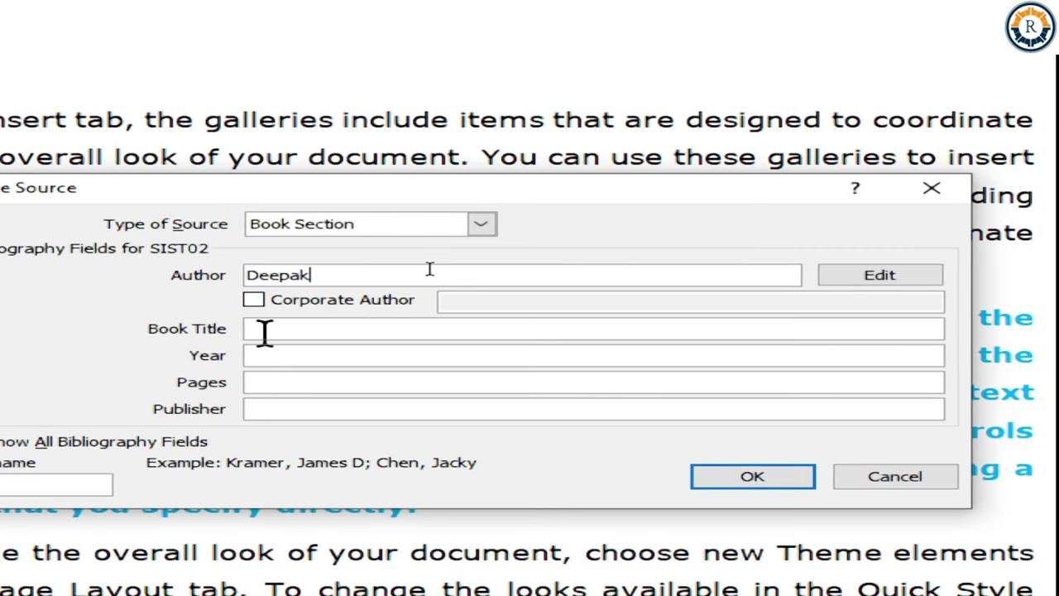
left_click(264, 332)
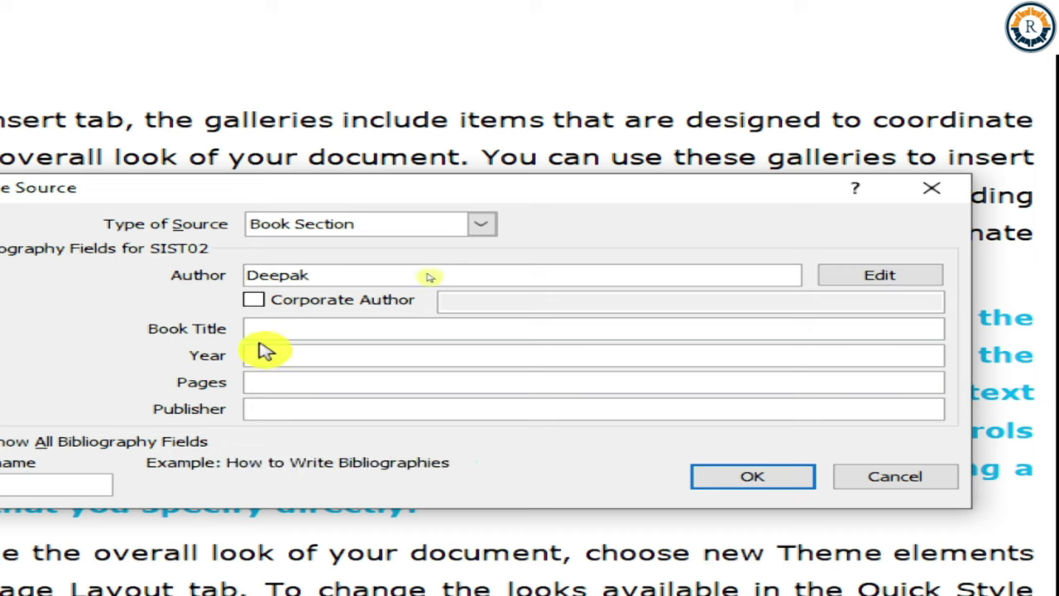
type("Computer")
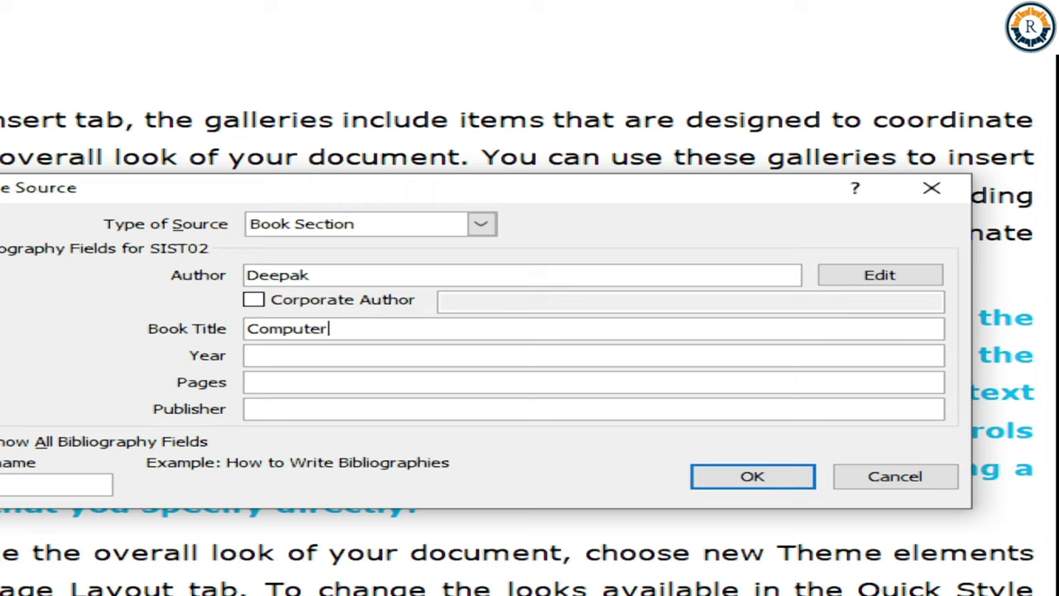
type(" Science")
left_click(281, 357)
type("2")
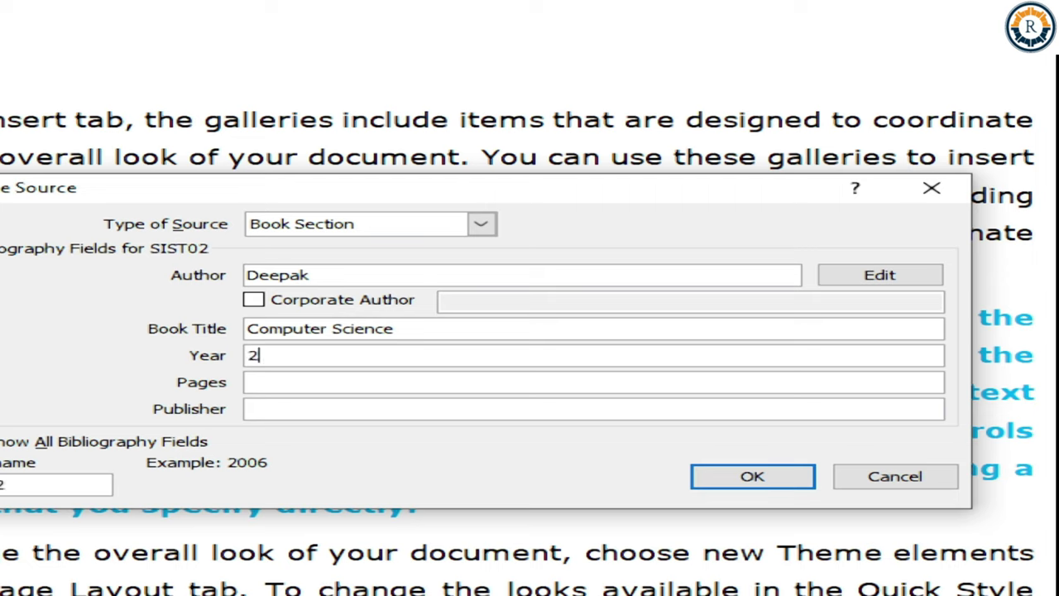
type("015")
left_click(248, 382)
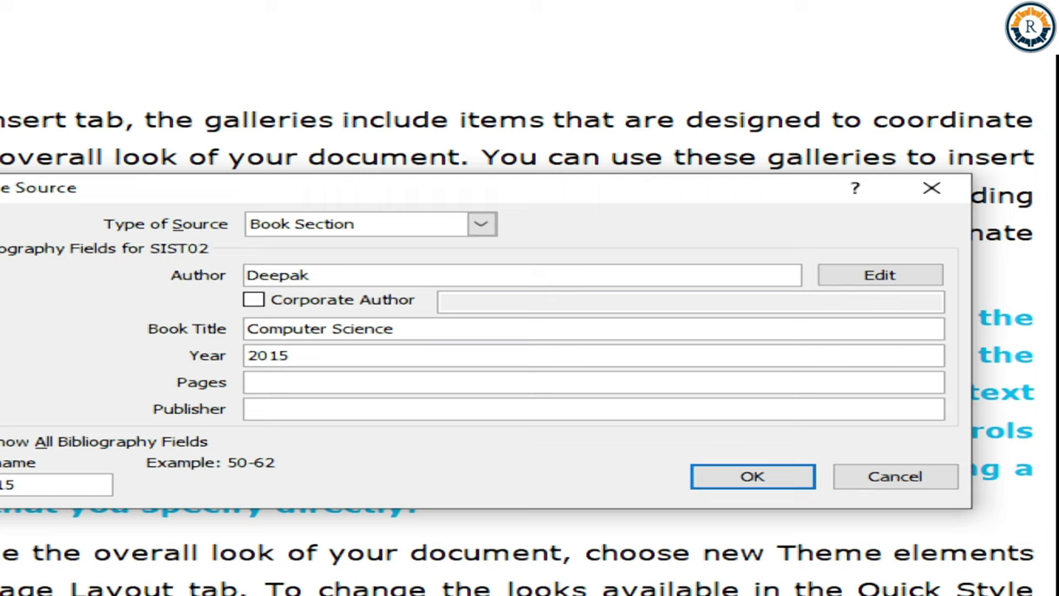
left_click(248, 409)
type("Deepak")
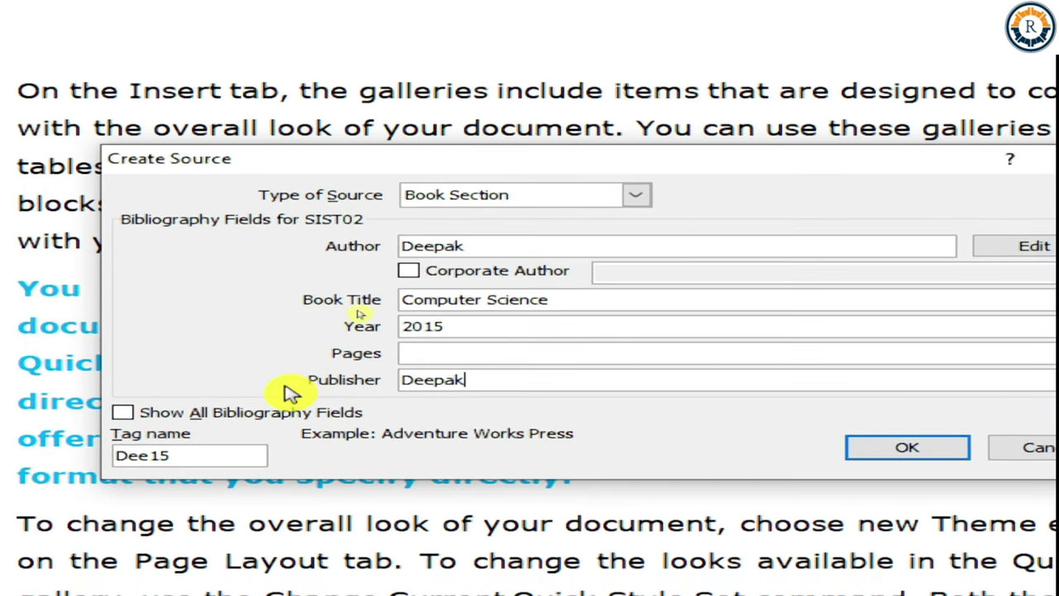
Add 100 pages via Show All Bibliography Fields and insert the citation.
left_click(186, 416)
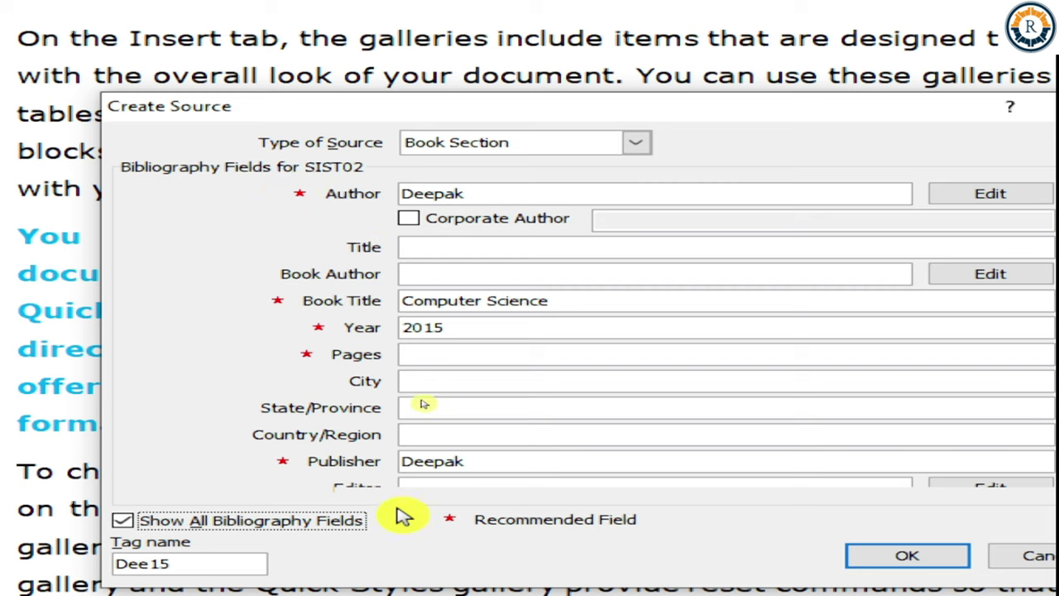
left_click(494, 353)
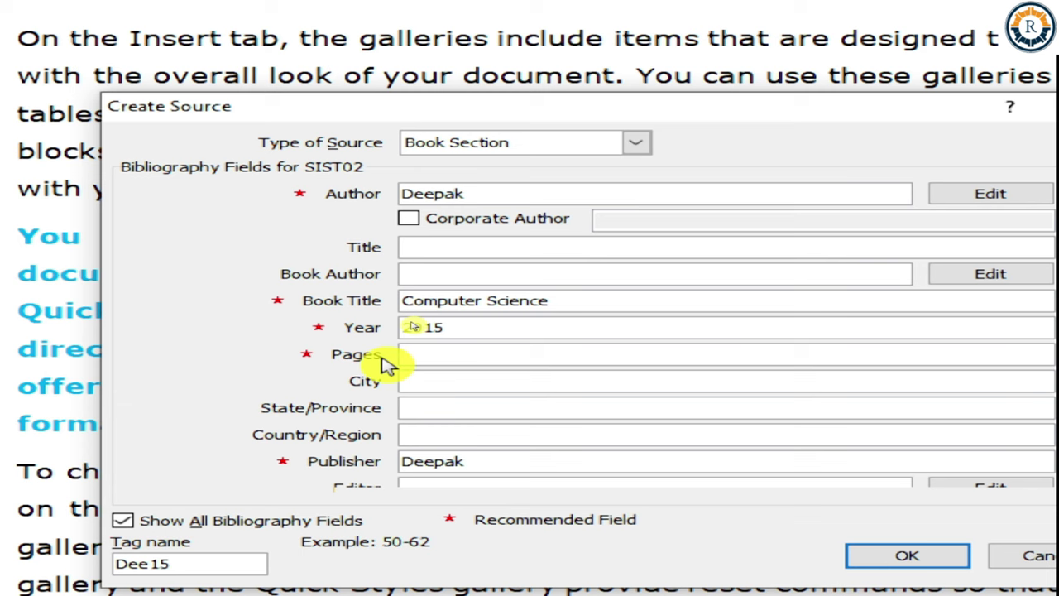
type("100")
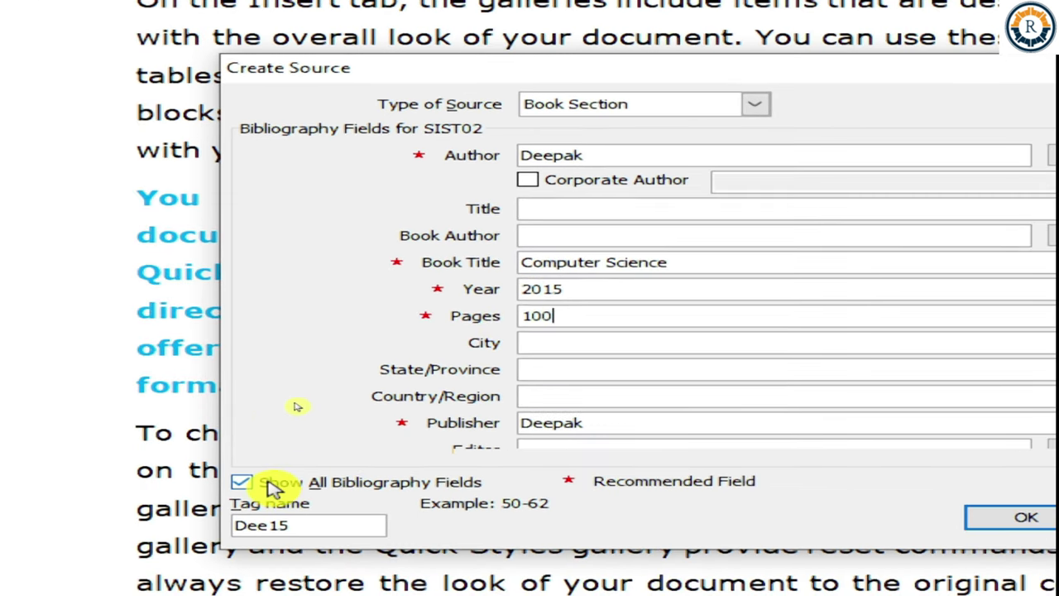
left_click(273, 482)
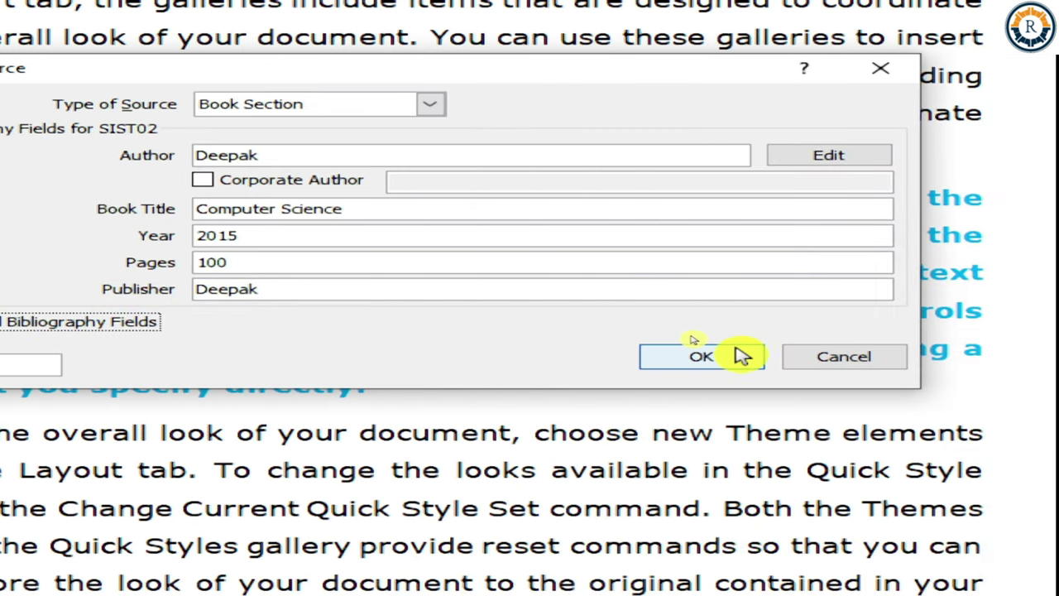
left_click(1026, 357)
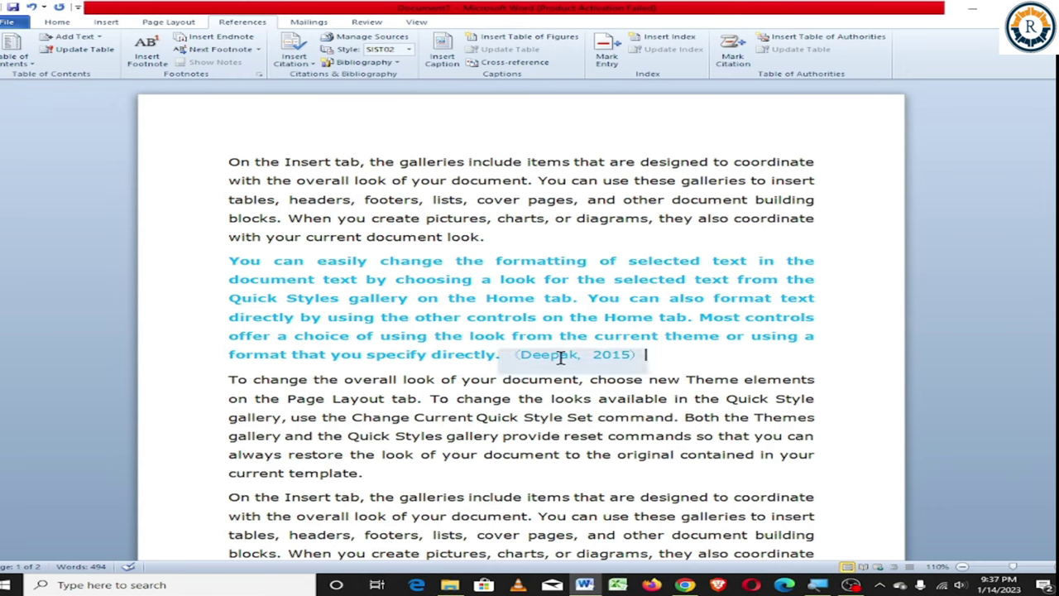
Preview the citation in MLA Sixth Edition, GB7714 2005, APA Fifth Edition and Chicago Fifteenth Edition styles.
left_click(645, 362)
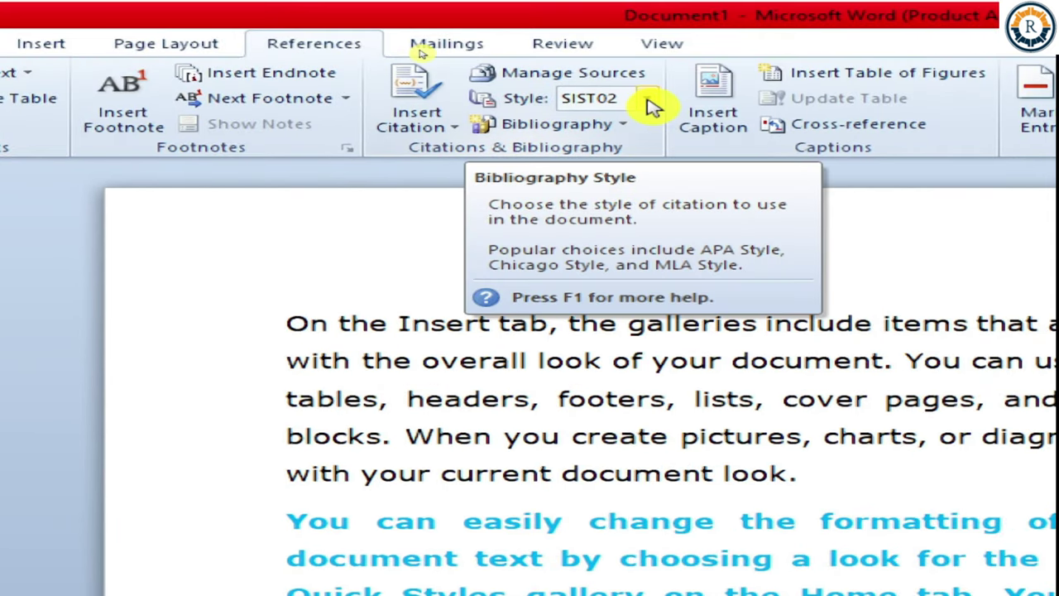
left_click(651, 106)
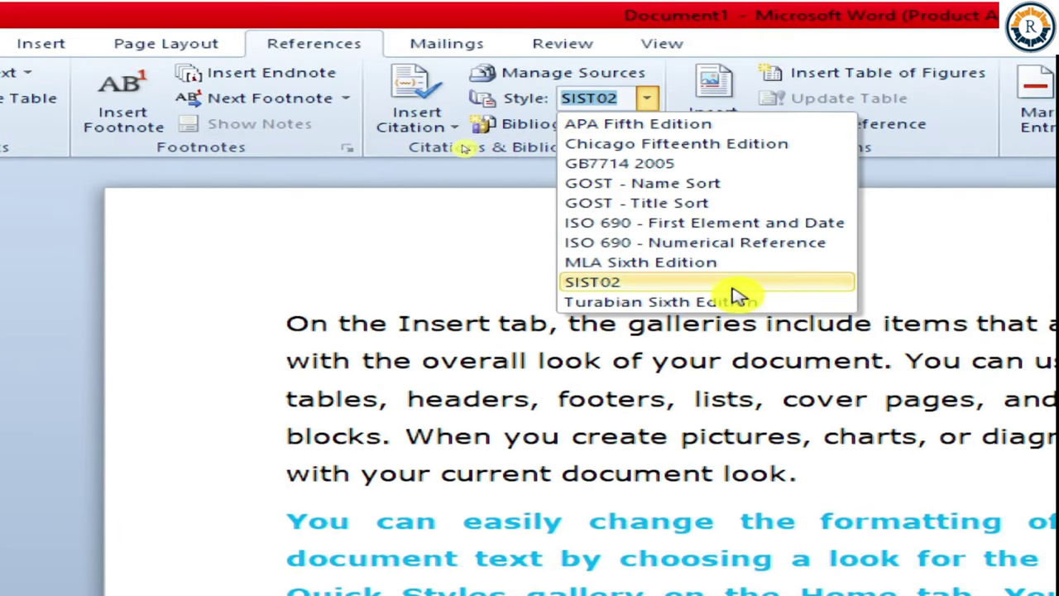
left_click(676, 263)
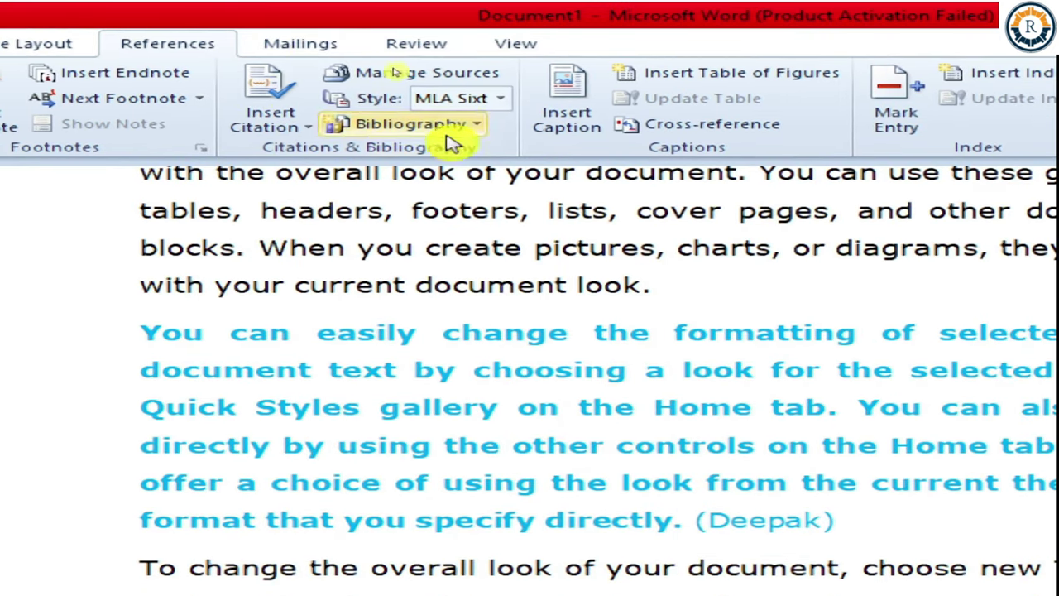
left_click(500, 98)
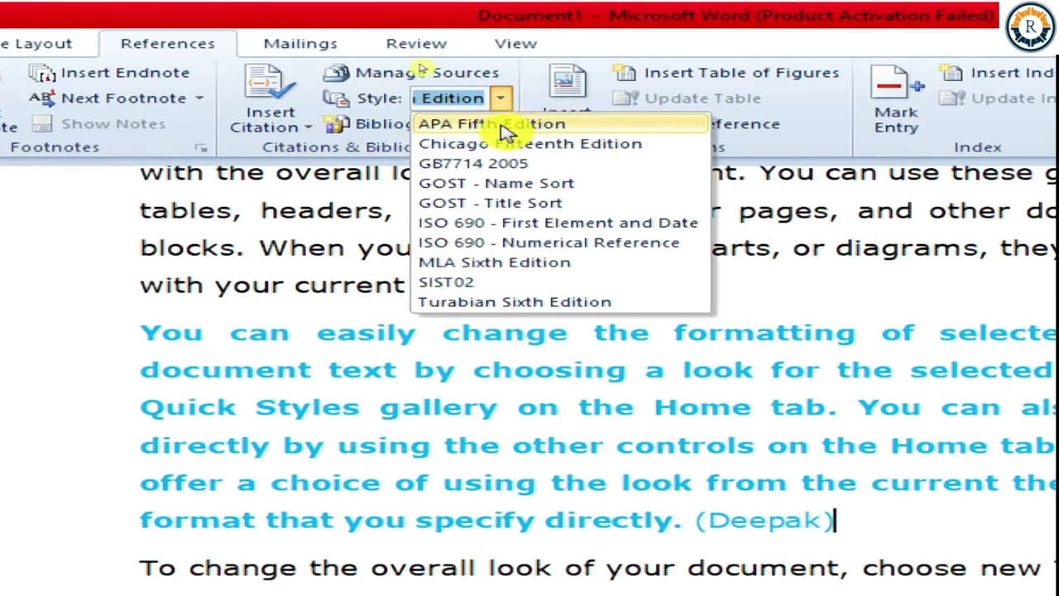
left_click(522, 165)
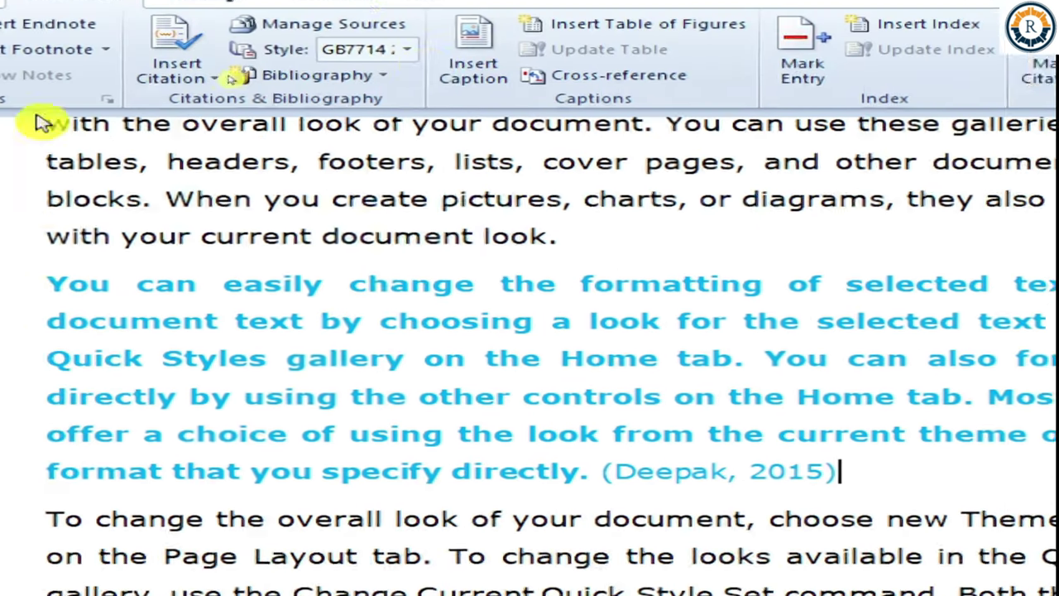
left_click(406, 48)
left_click(397, 74)
left_click(406, 49)
left_click(404, 96)
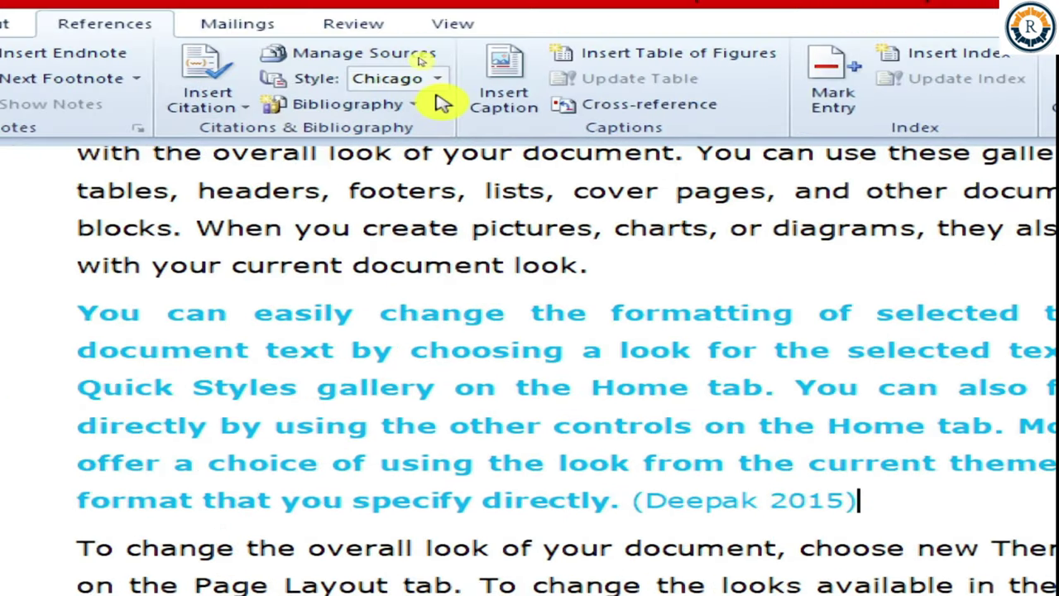
Try the ISO 690 numerical style, then settle on GOST - Title Sort.
left_click(436, 79)
left_click(521, 231)
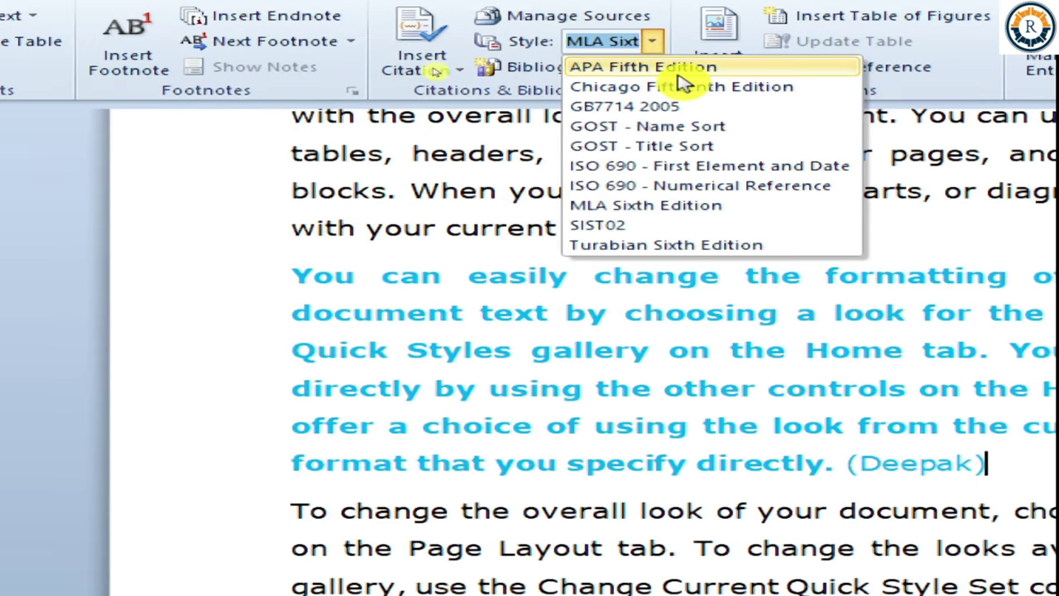
left_click(707, 155)
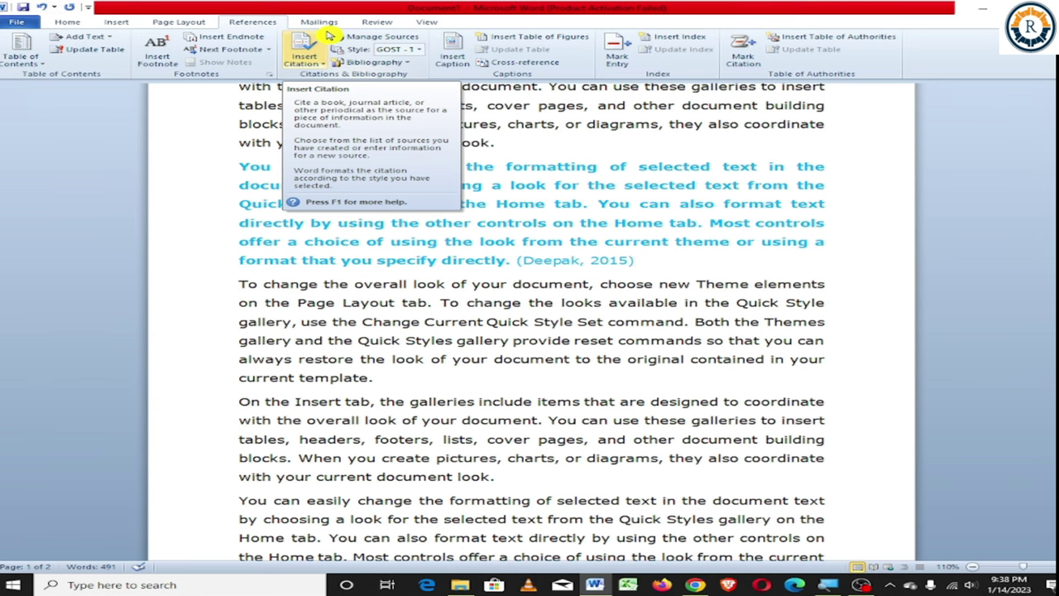
left_click(411, 65)
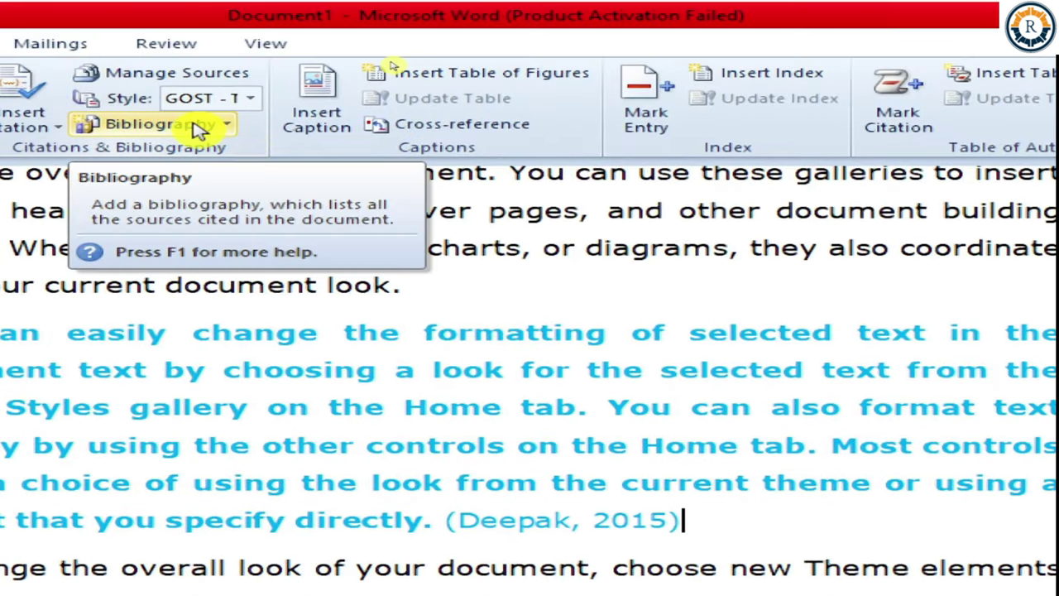
Insert a Works Cited list, then a Bibliography list below it, from the Bibliography gallery.
left_click(198, 128)
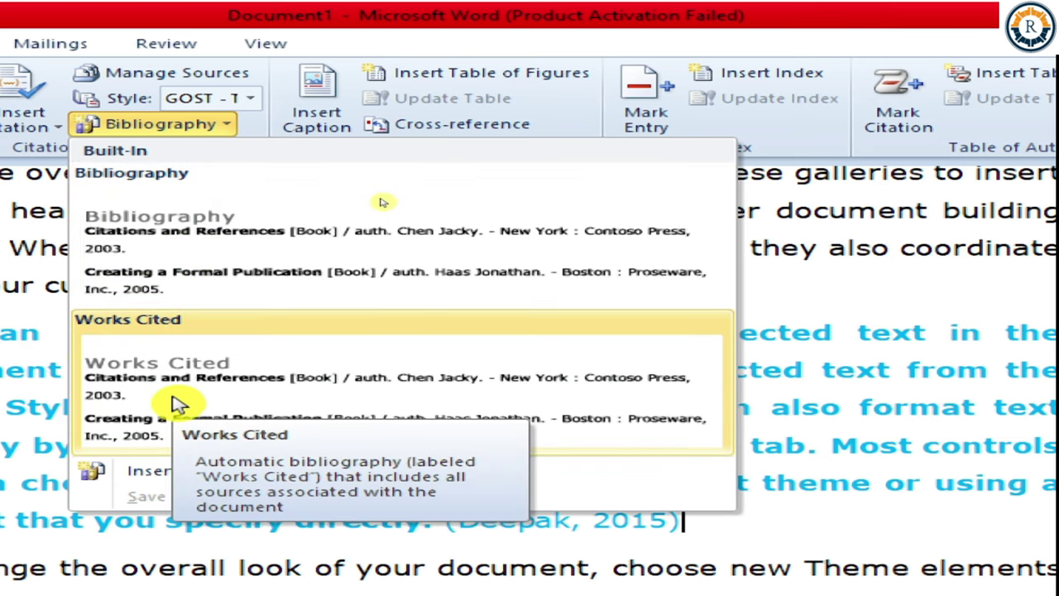
left_click(178, 403)
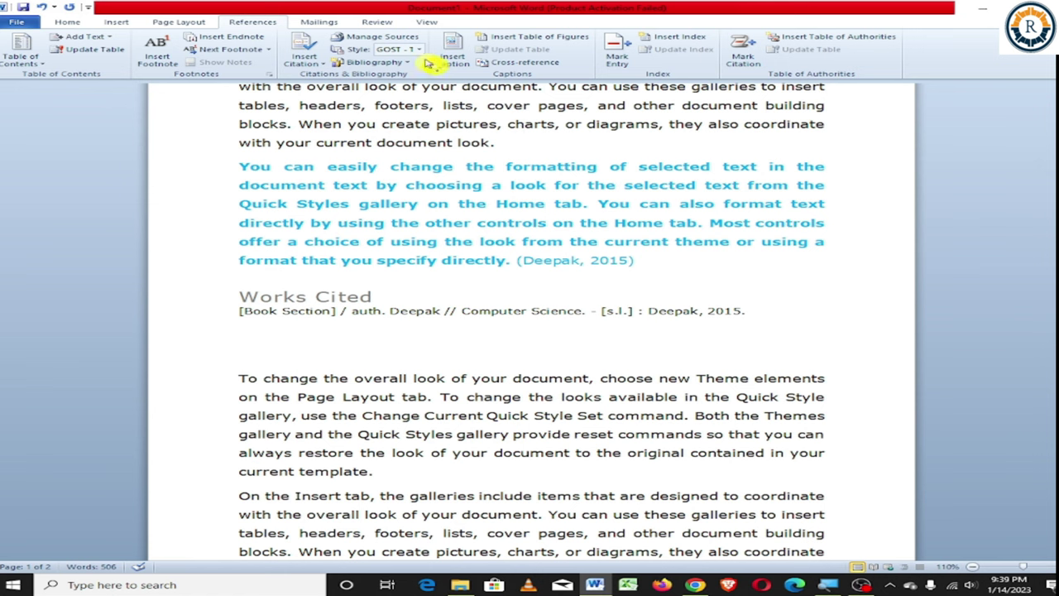
left_click(396, 64)
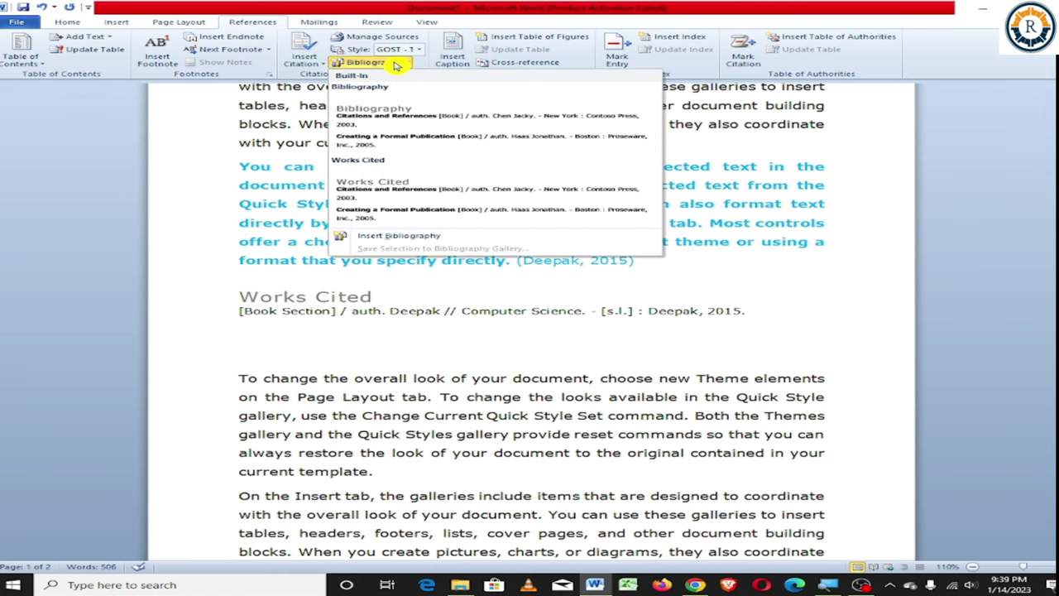
left_click(393, 121)
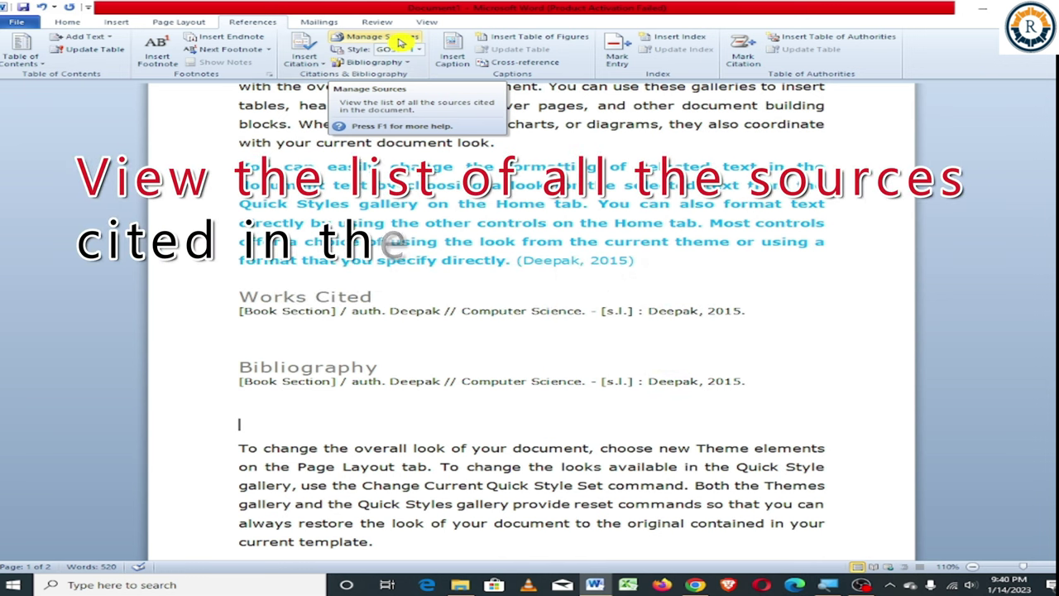
In Manage Sources, inspect the 2015 source's details and a new-source form without saving.
left_click(399, 39)
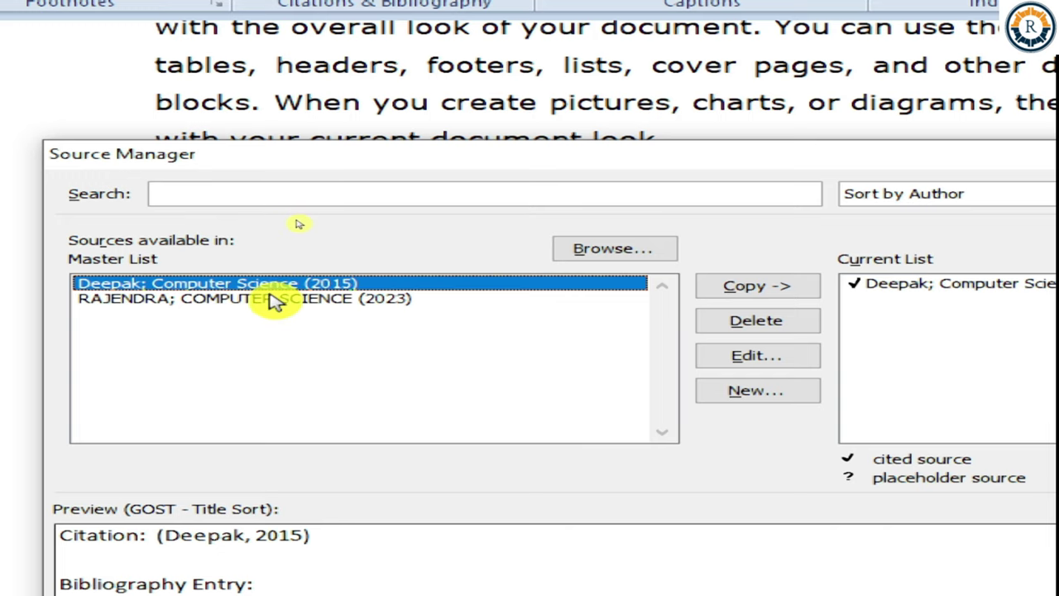
left_click(275, 299)
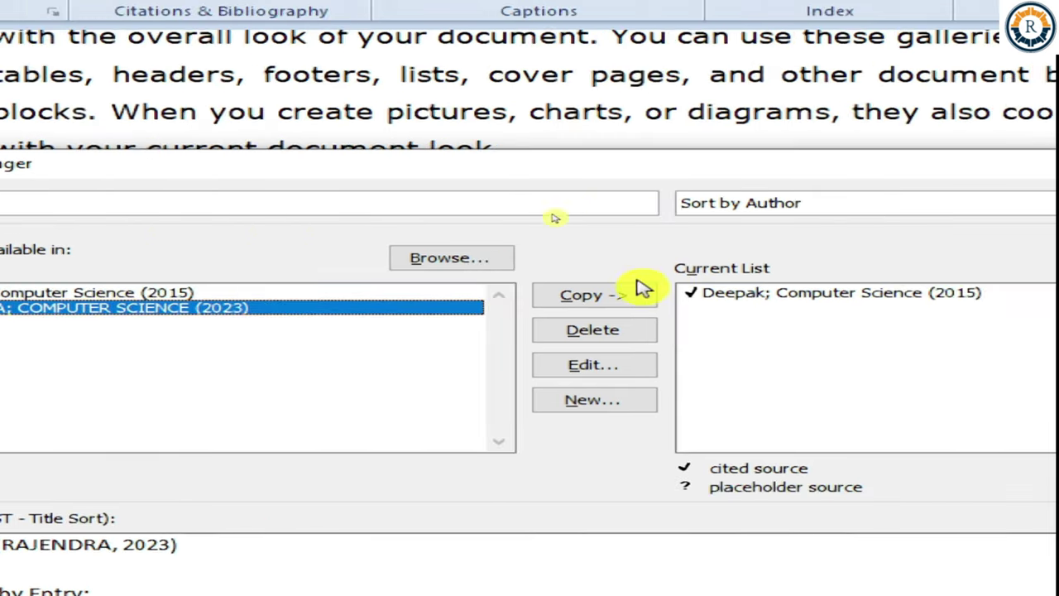
left_click(72, 296)
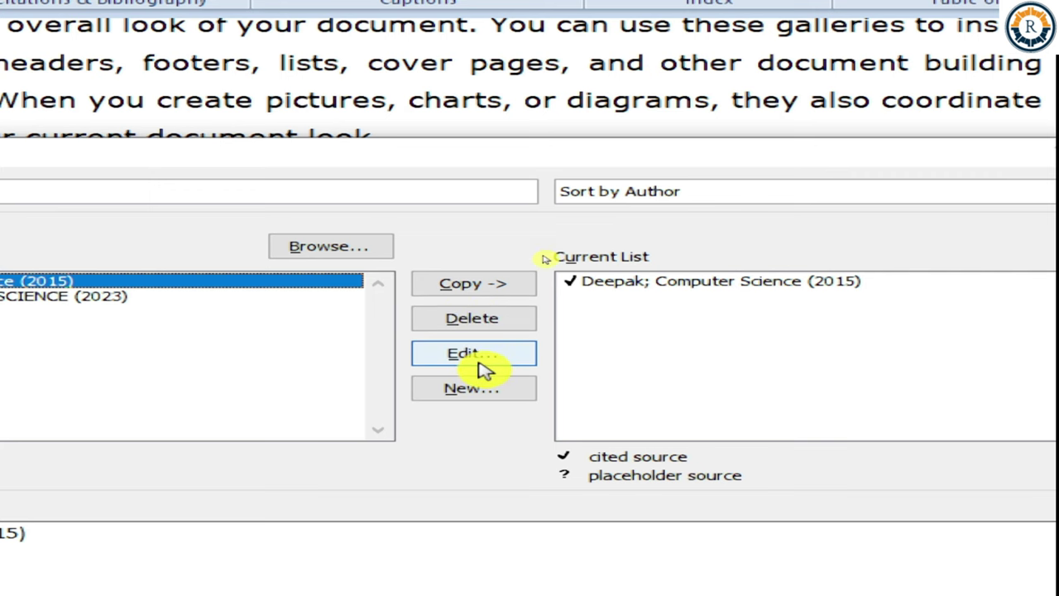
left_click(484, 370)
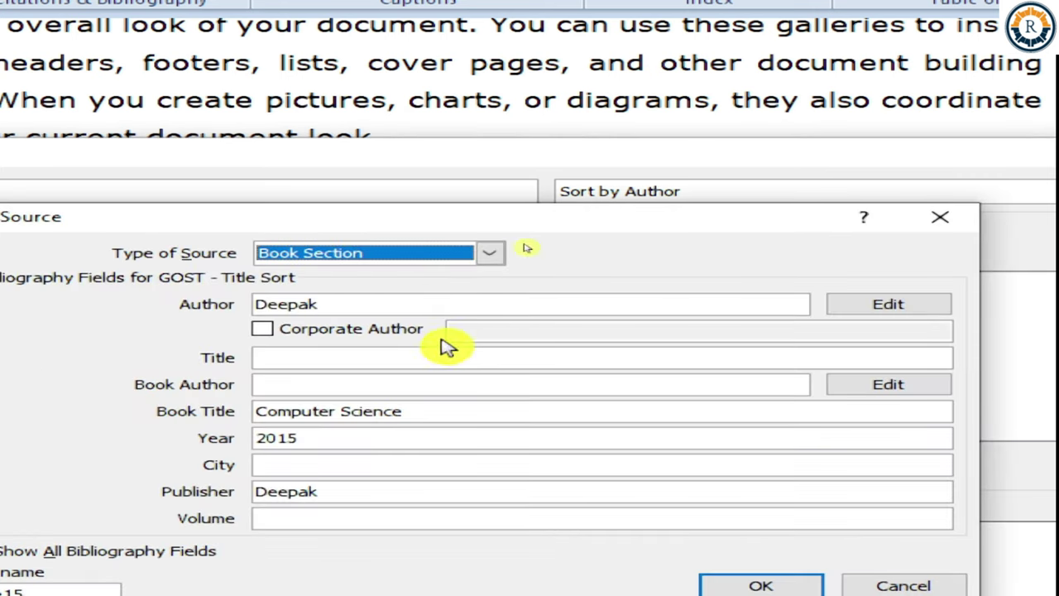
left_click(424, 300)
left_click(538, 386)
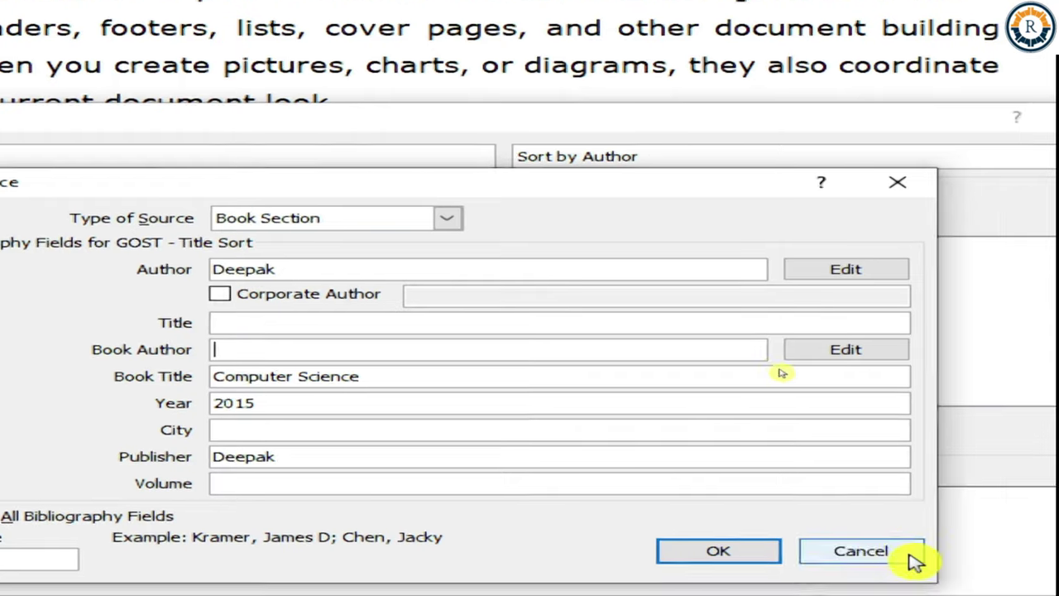
left_click(910, 586)
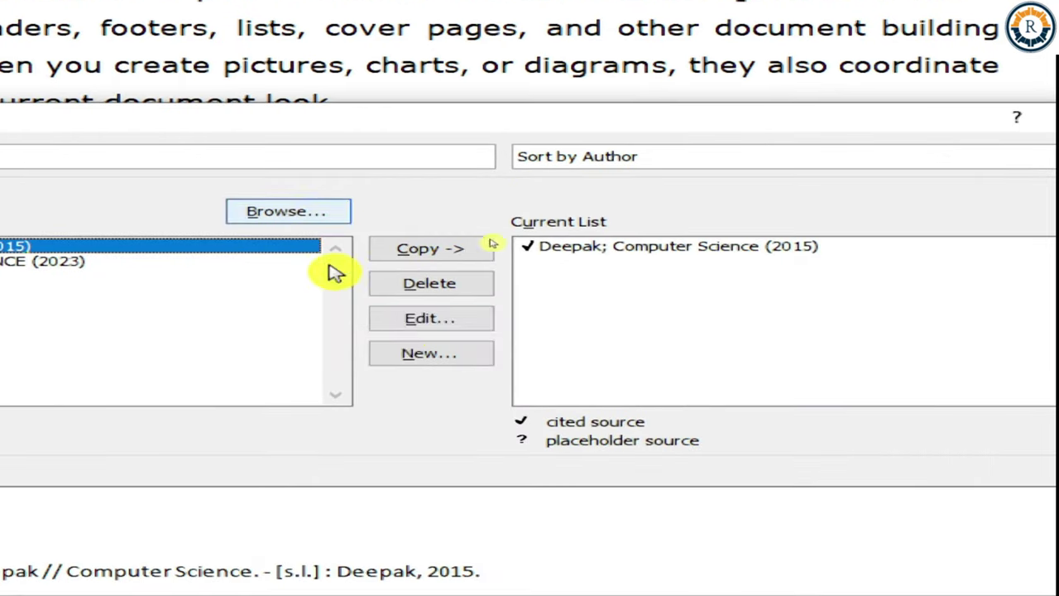
left_click(436, 356)
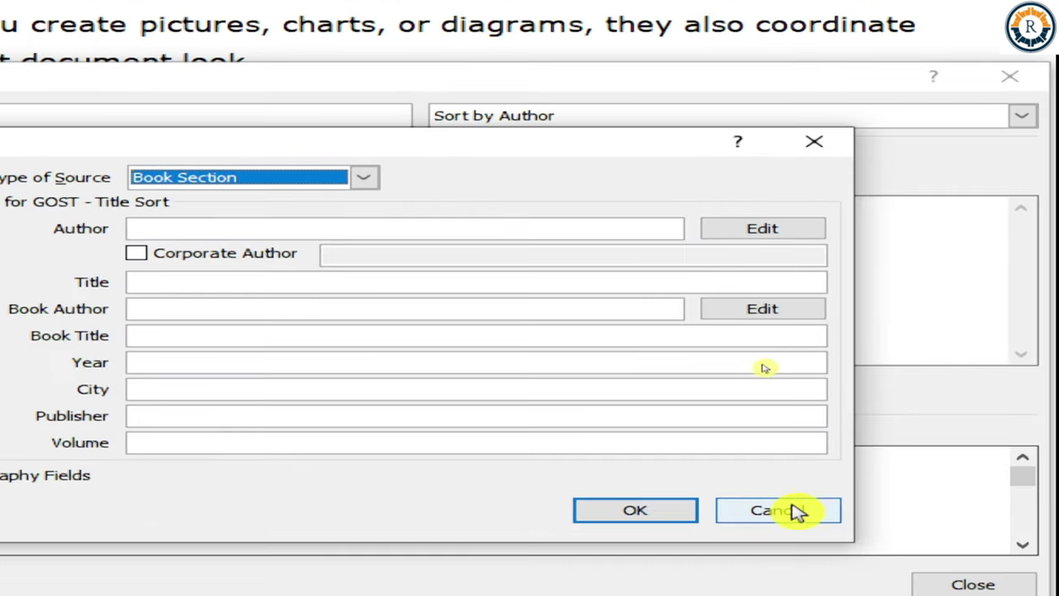
left_click(861, 550)
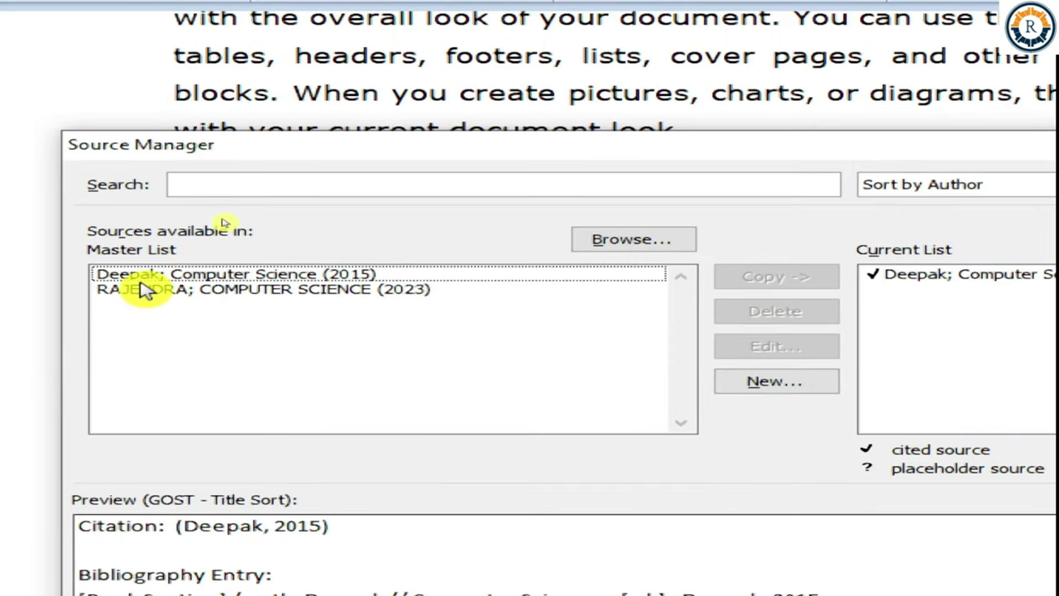
Delete the 2023 COMPUTER SCIENCE source from the master list.
left_click(148, 289)
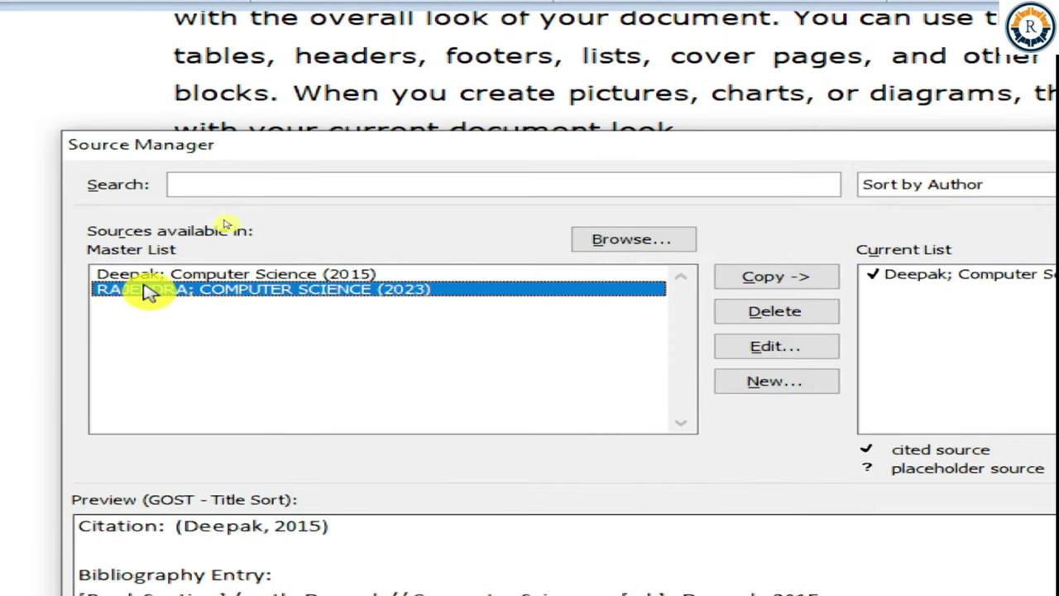
left_click(150, 276)
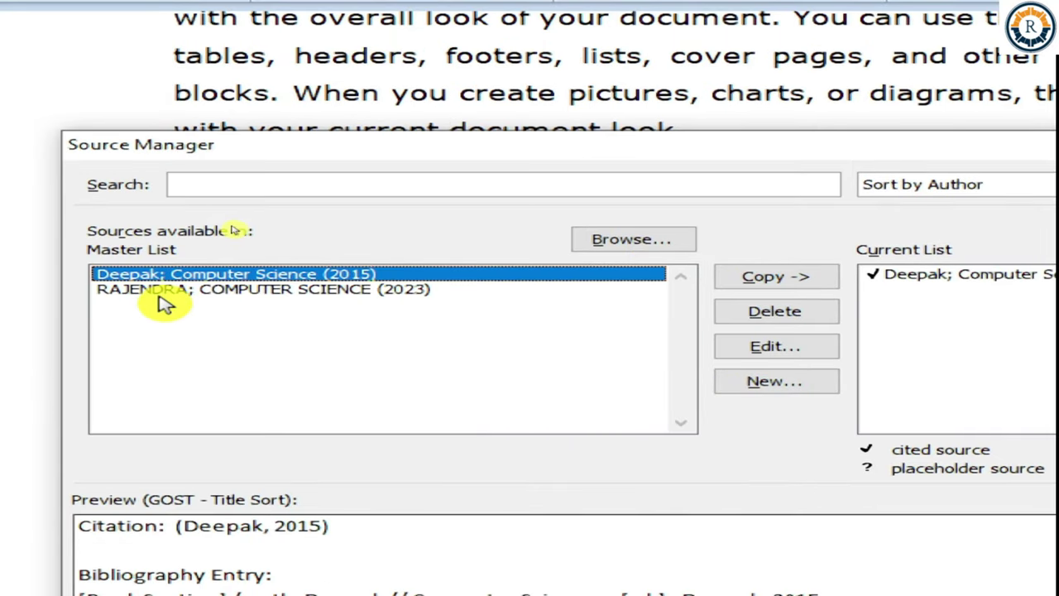
left_click(162, 295)
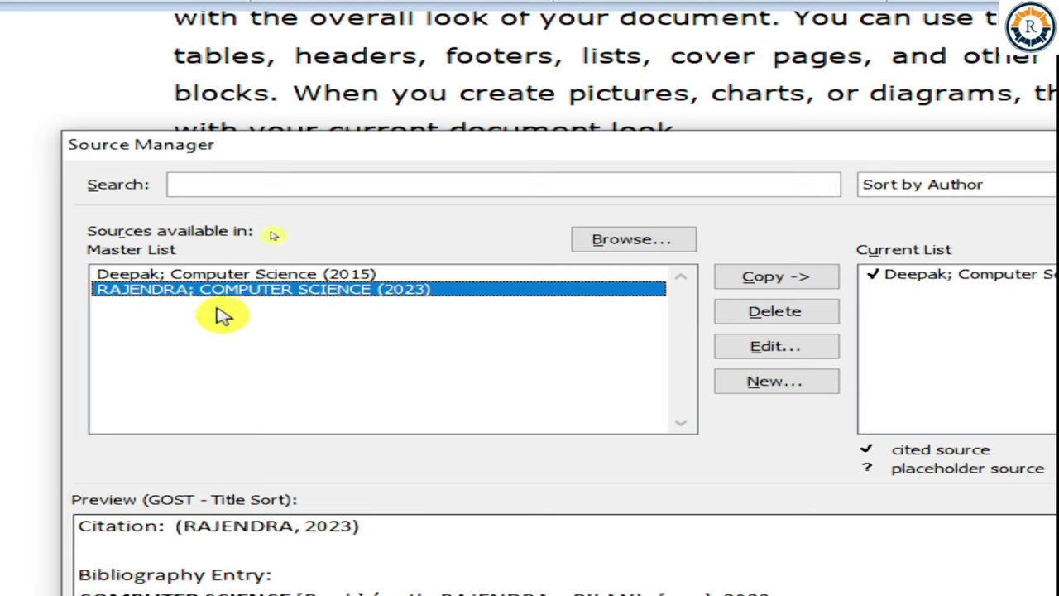
left_click(782, 318)
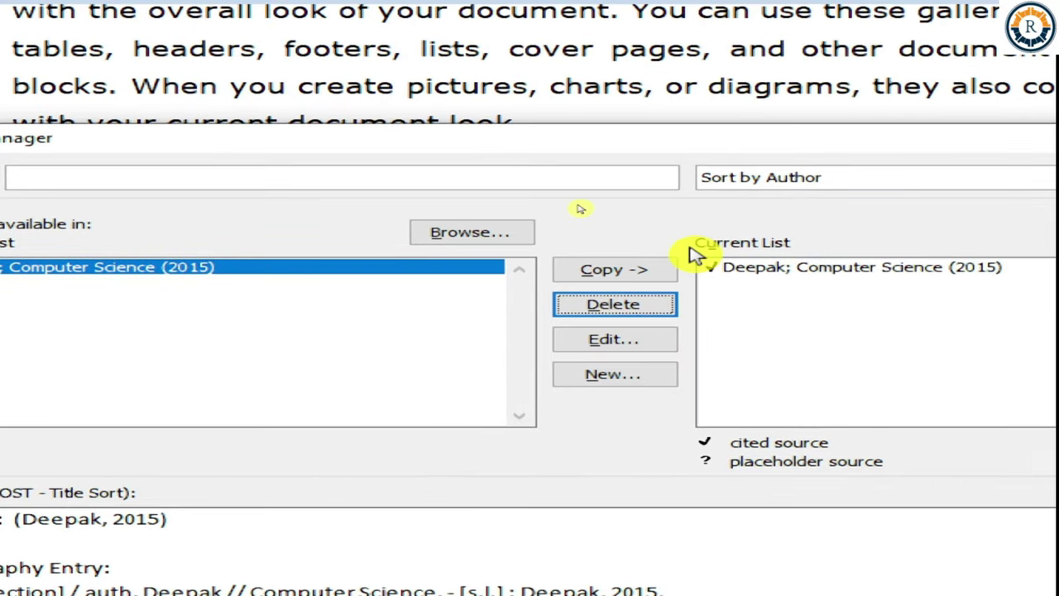
left_click(830, 270)
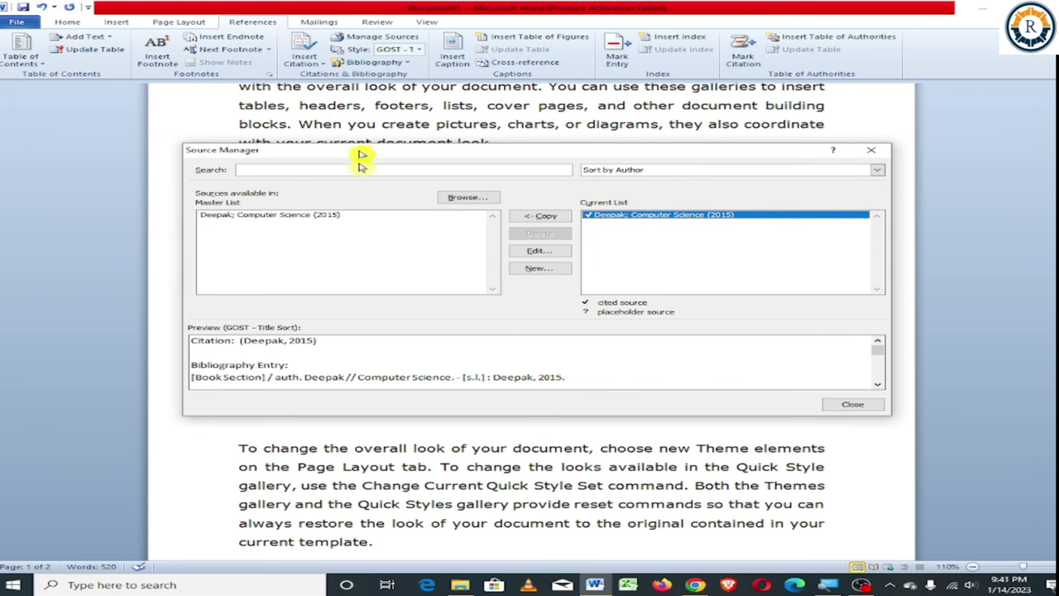
Close Source Manager and scroll down to the blue sample paragraph.
left_click(852, 404)
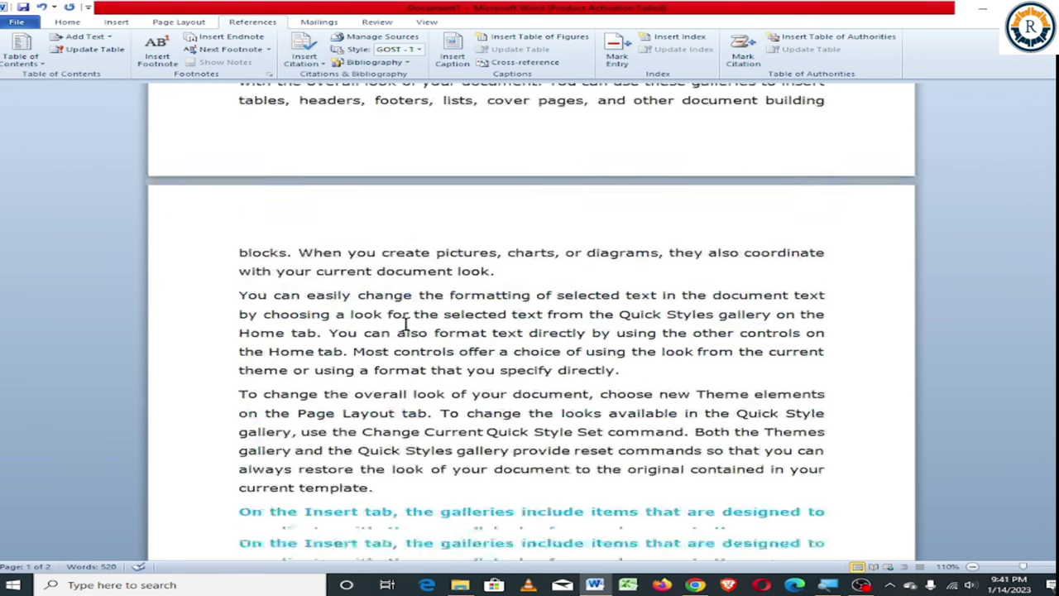
scroll(406, 324, "down", 4)
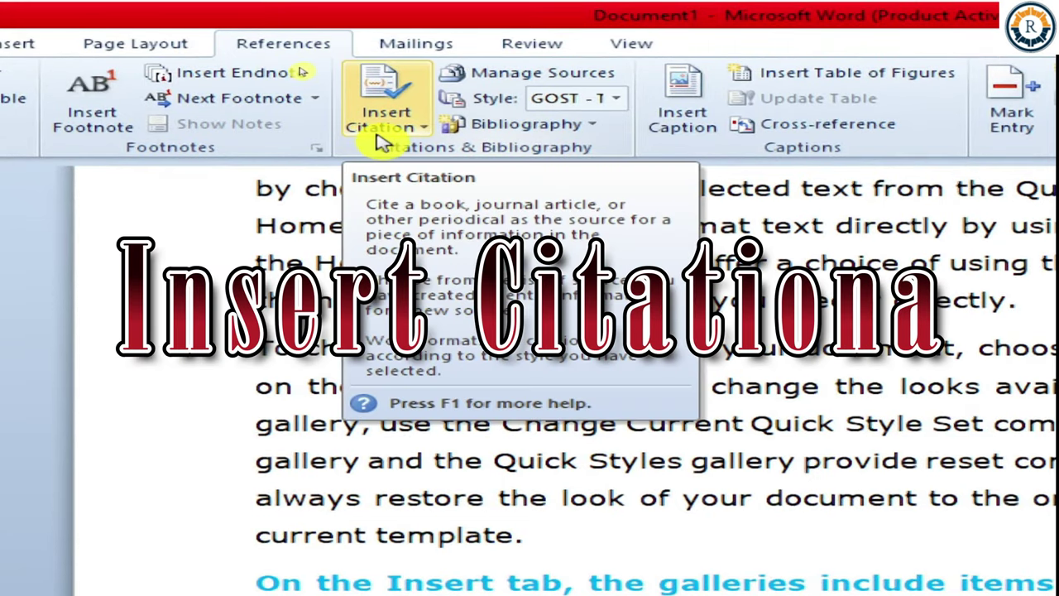
Start a new Web site source with author wikipedia, ready to enter the web page name.
left_click(385, 128)
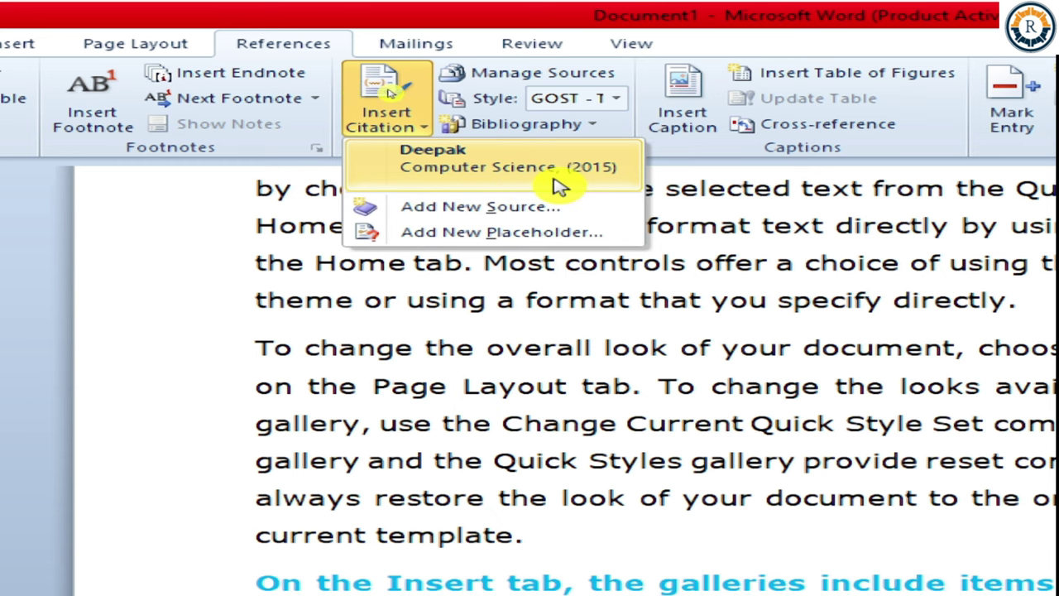
left_click(526, 212)
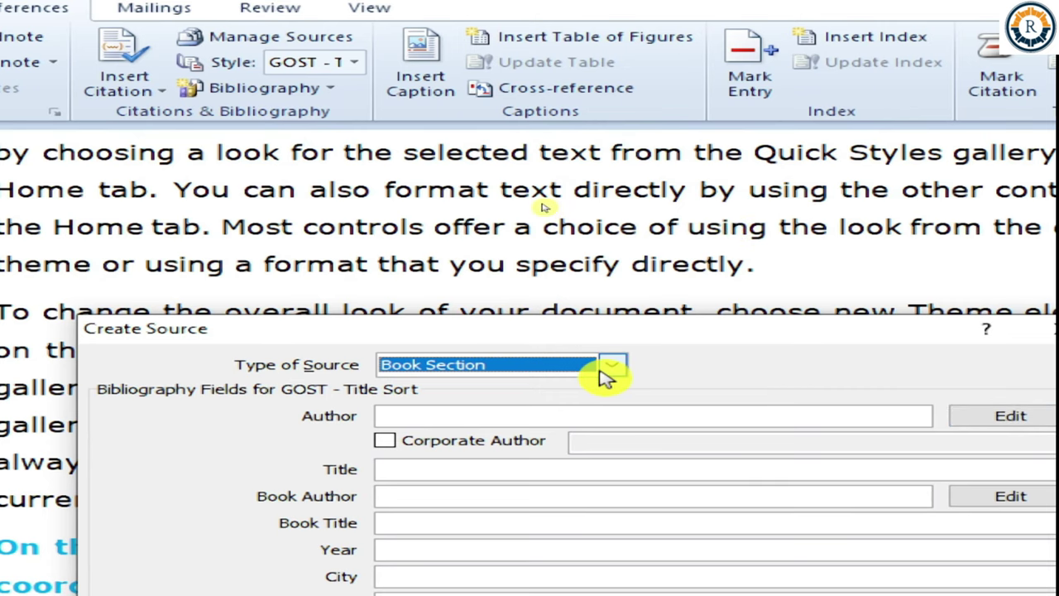
left_click(612, 368)
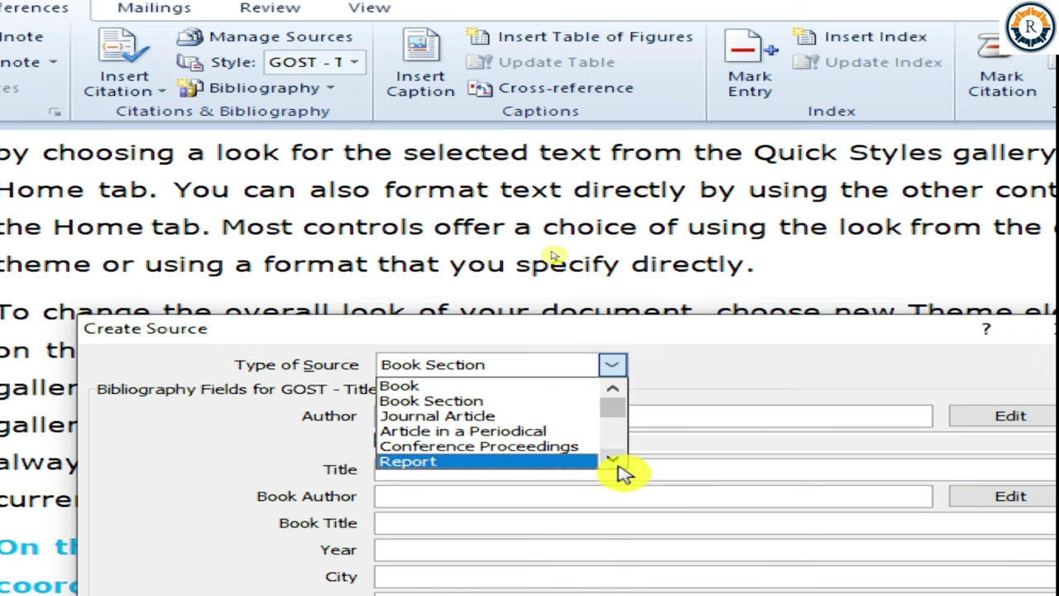
scroll(533, 447, "down", 2)
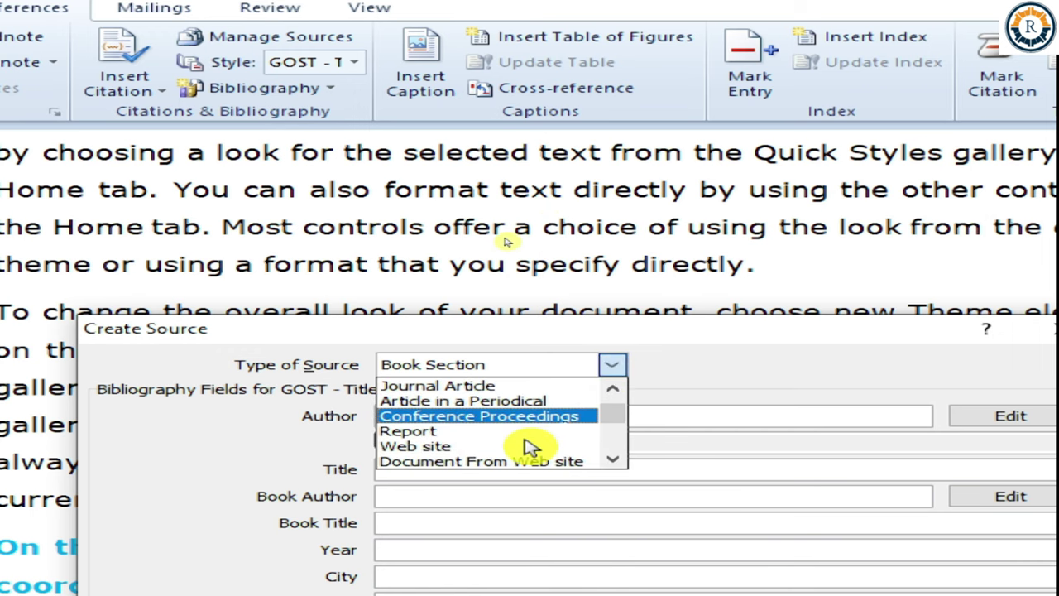
left_click(479, 451)
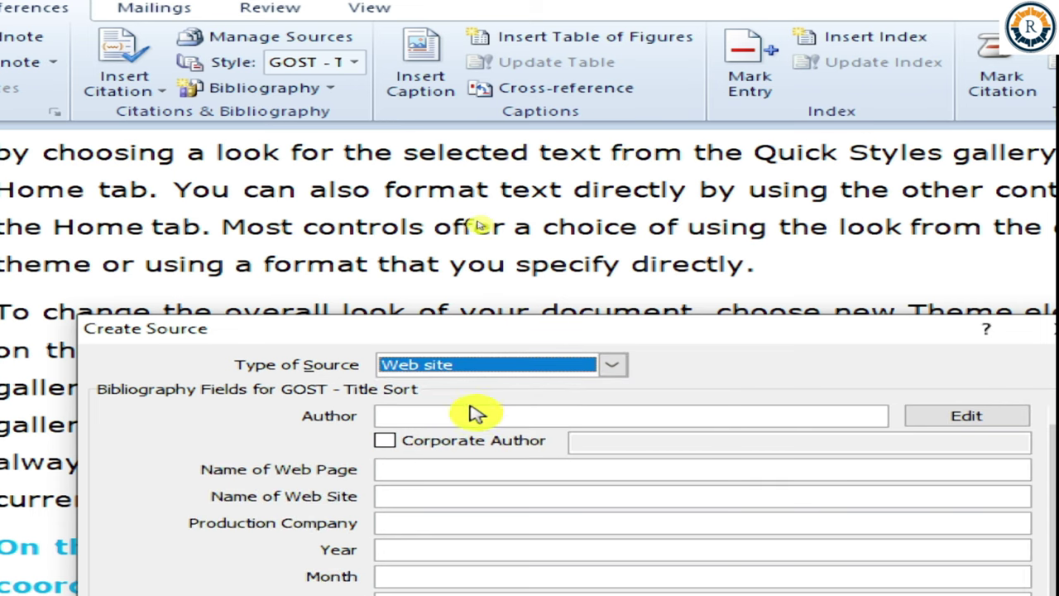
left_click(464, 415)
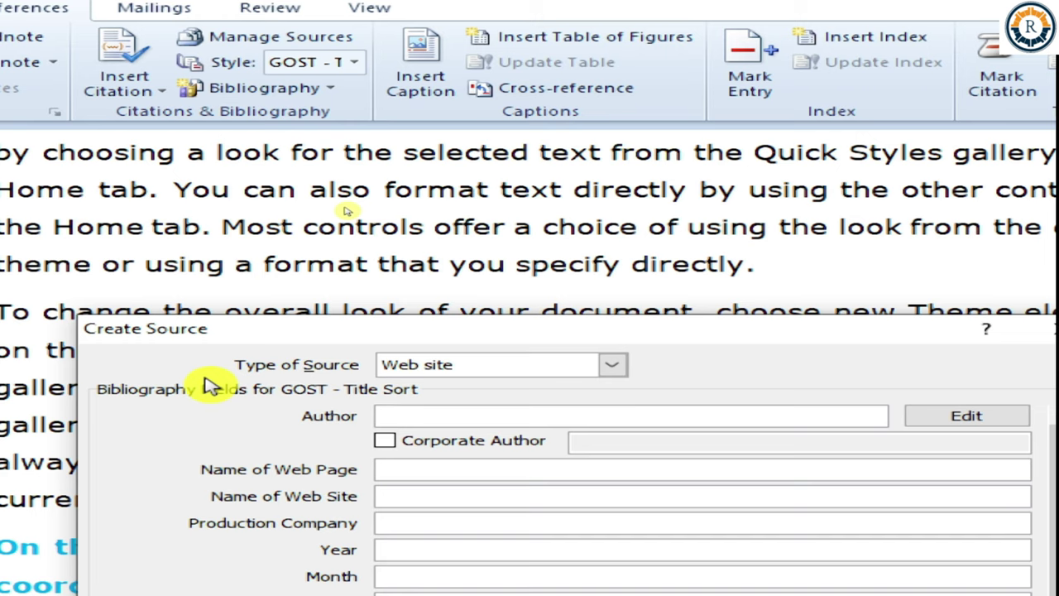
type("wi")
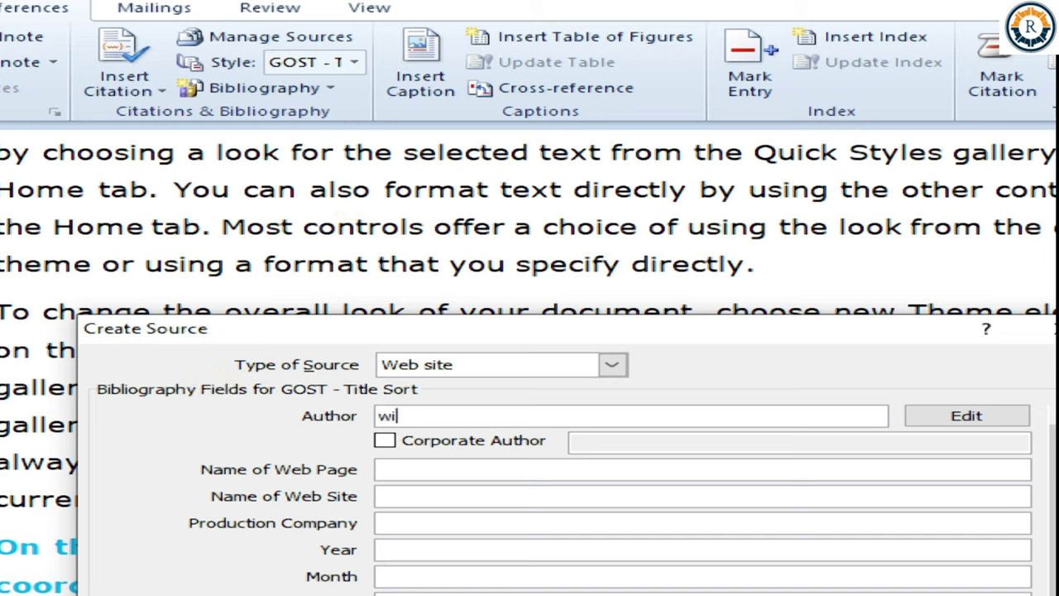
type("kipedia")
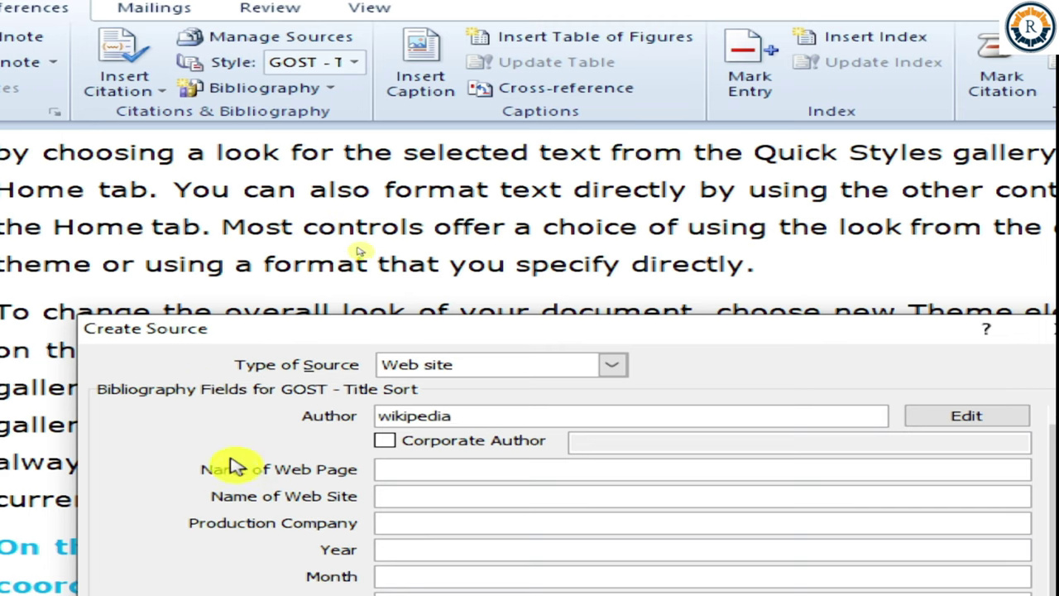
left_click(427, 469)
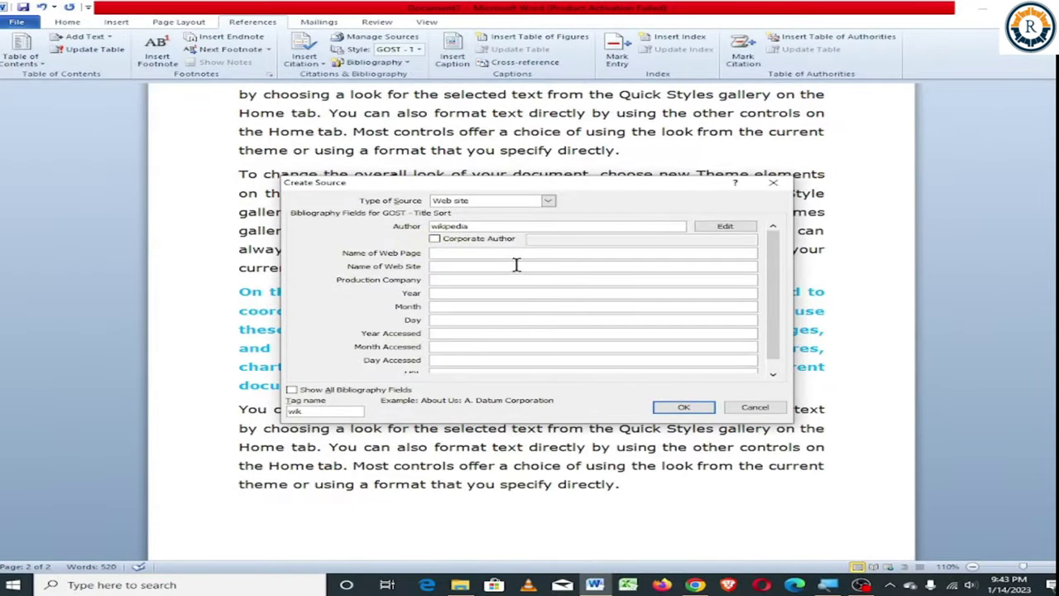
In Chrome, search 'history of computer' and select the toppr History of Computers page title.
left_click(695, 584)
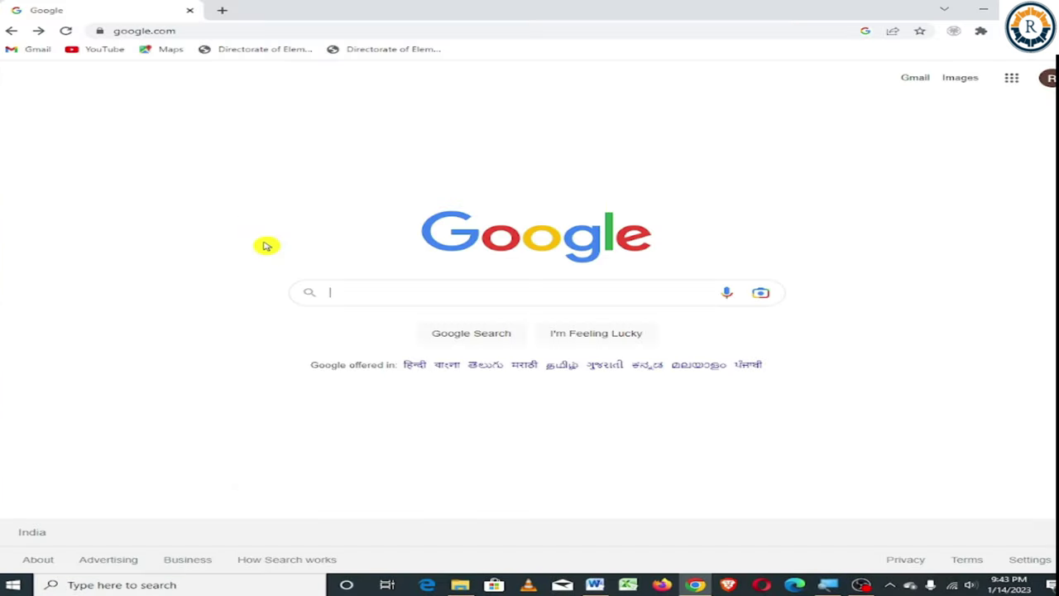
type("hi")
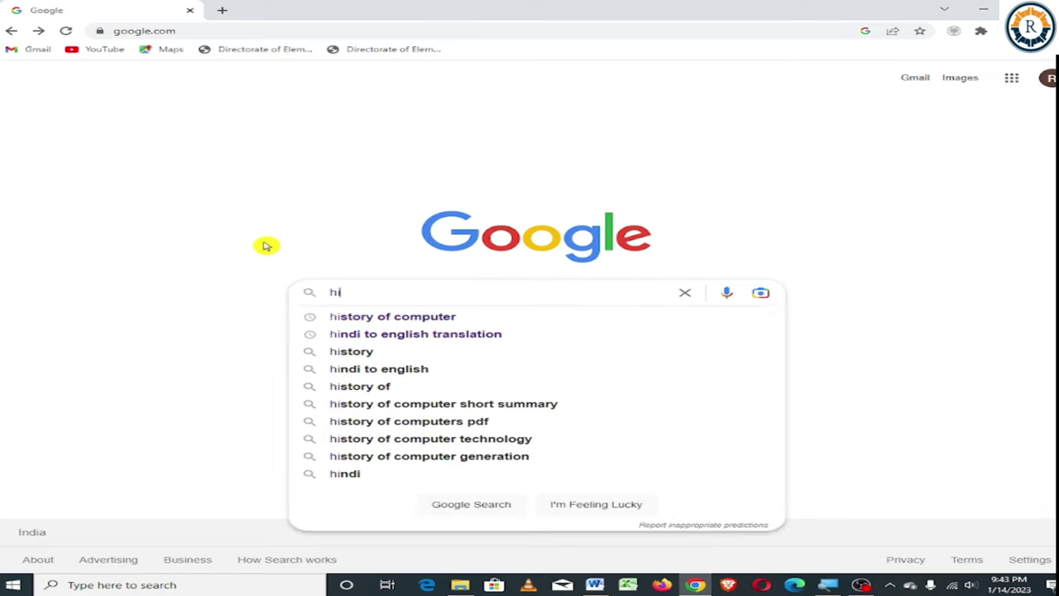
type("story")
key("Down")
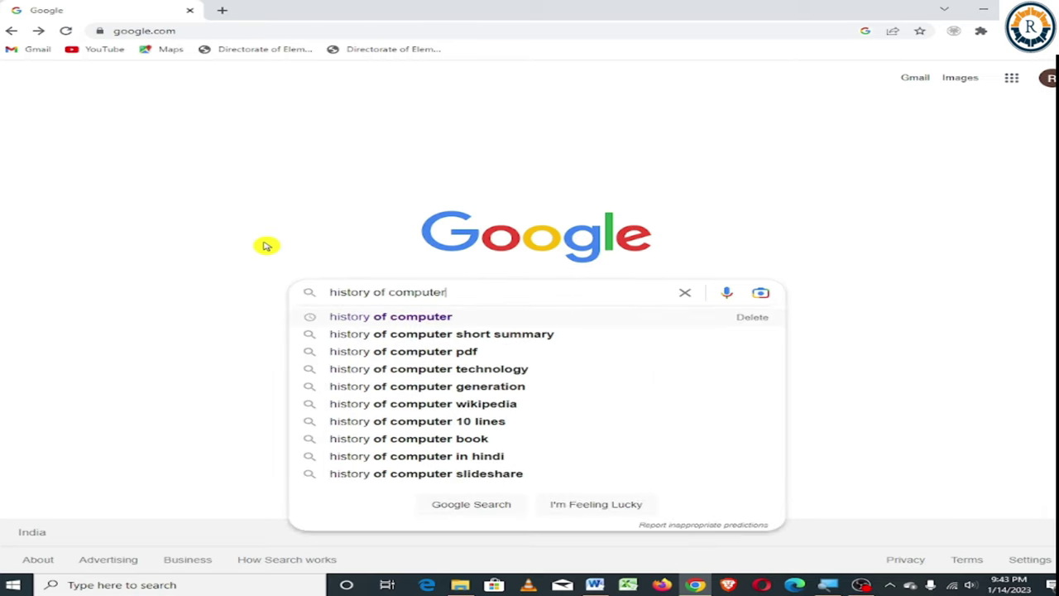
key("Return")
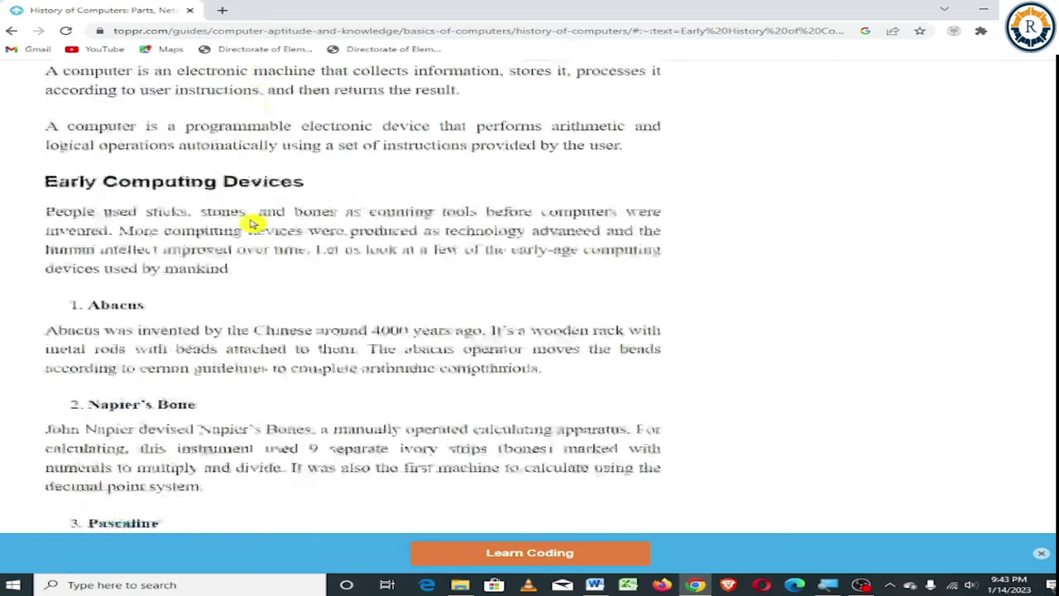
scroll(252, 223, "up", 10)
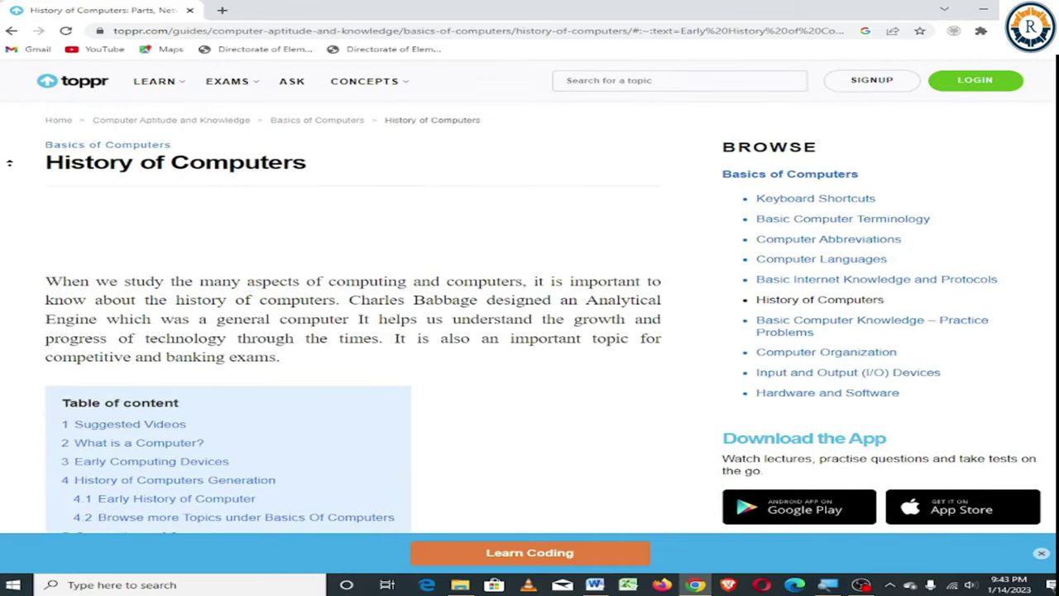
triple_click(34, 164)
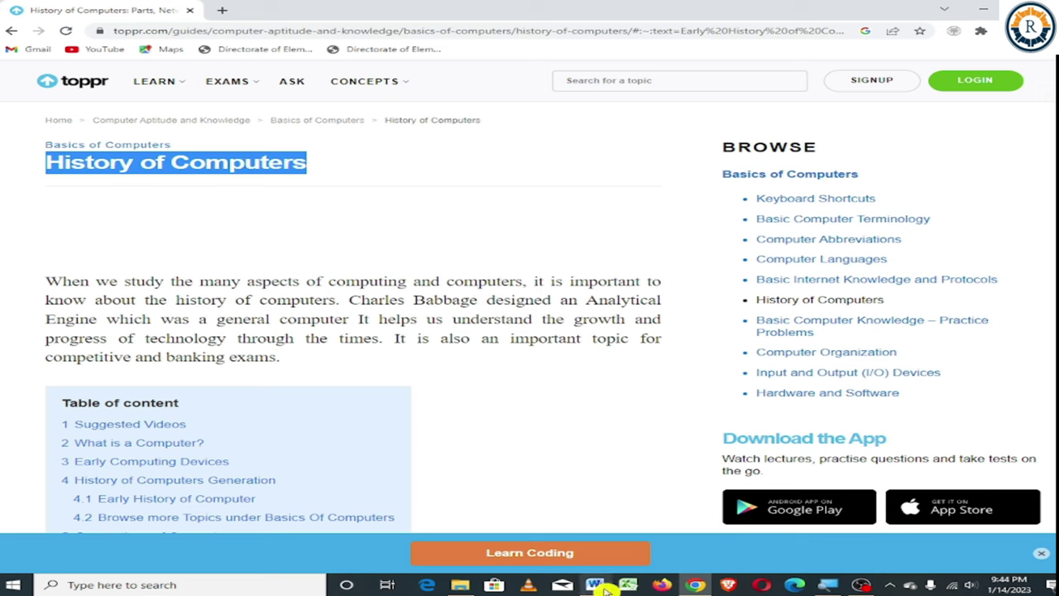
mouse_move(595, 583)
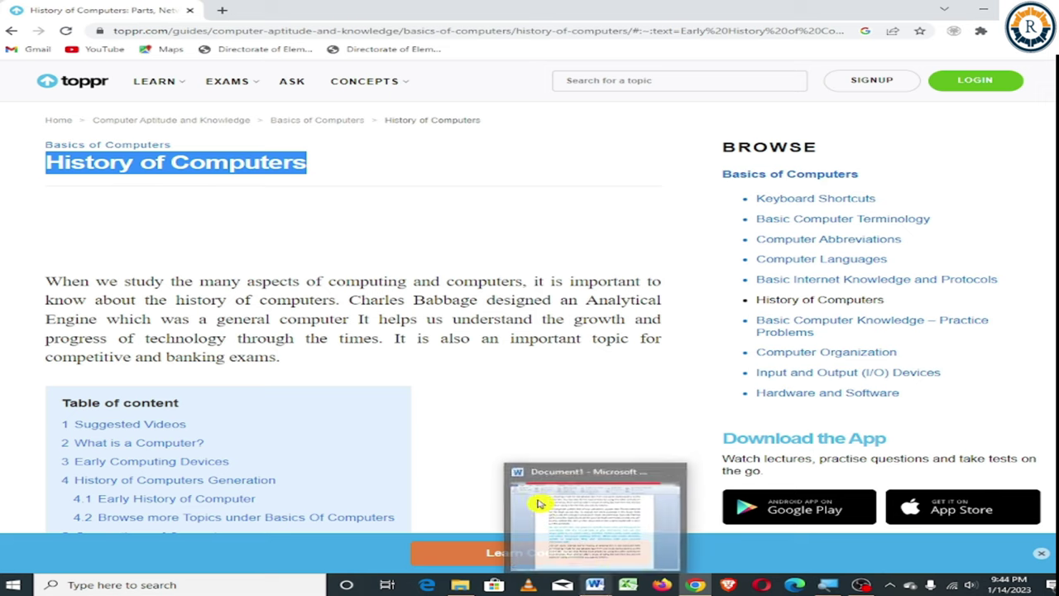
left_click(596, 584)
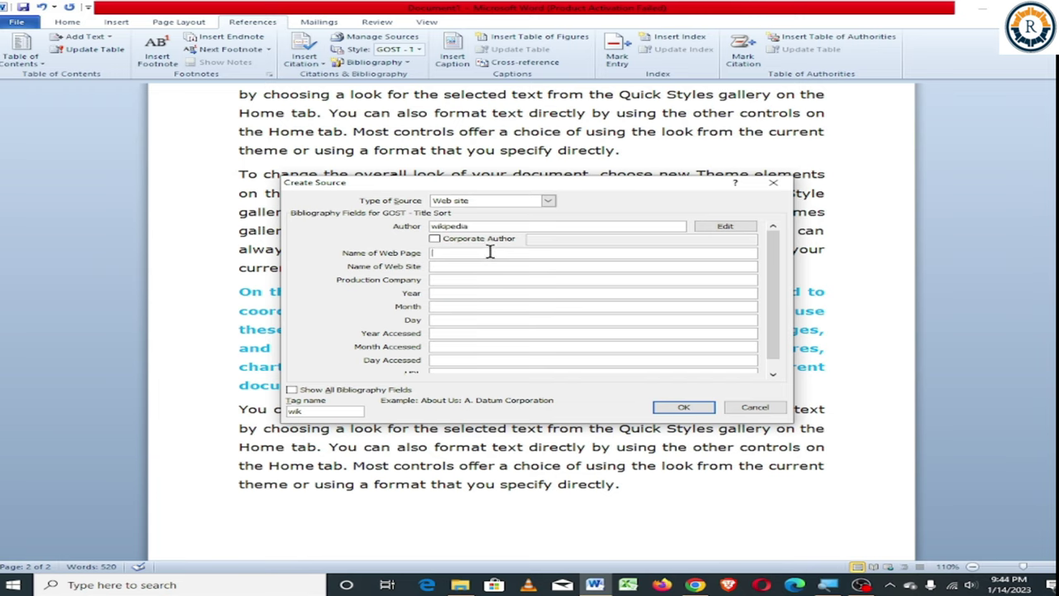
type("History of Computers")
key("Tab")
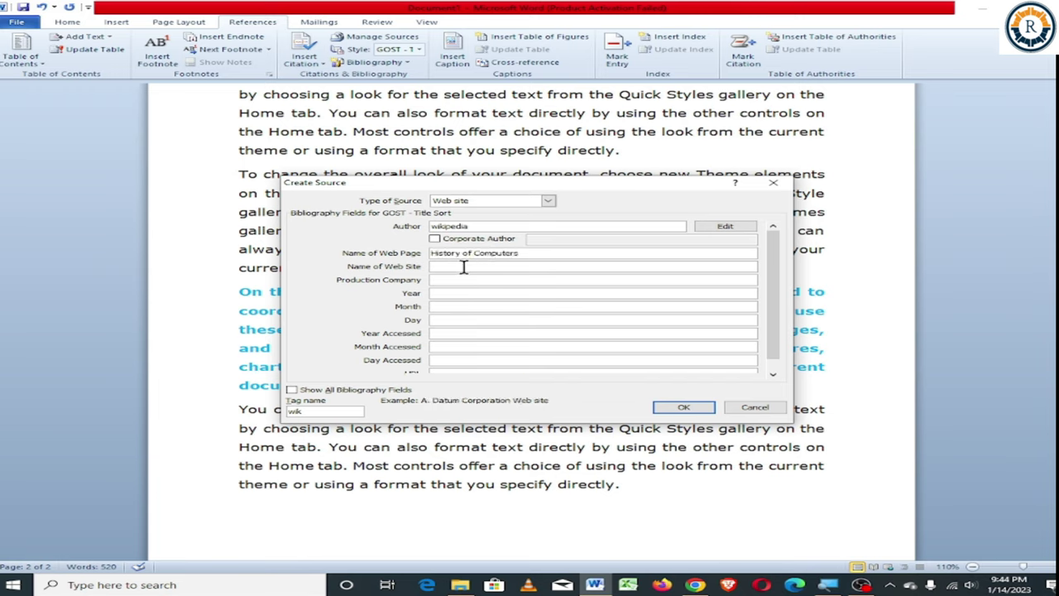
type("www.")
type("wikipedia.com")
left_click(416, 291)
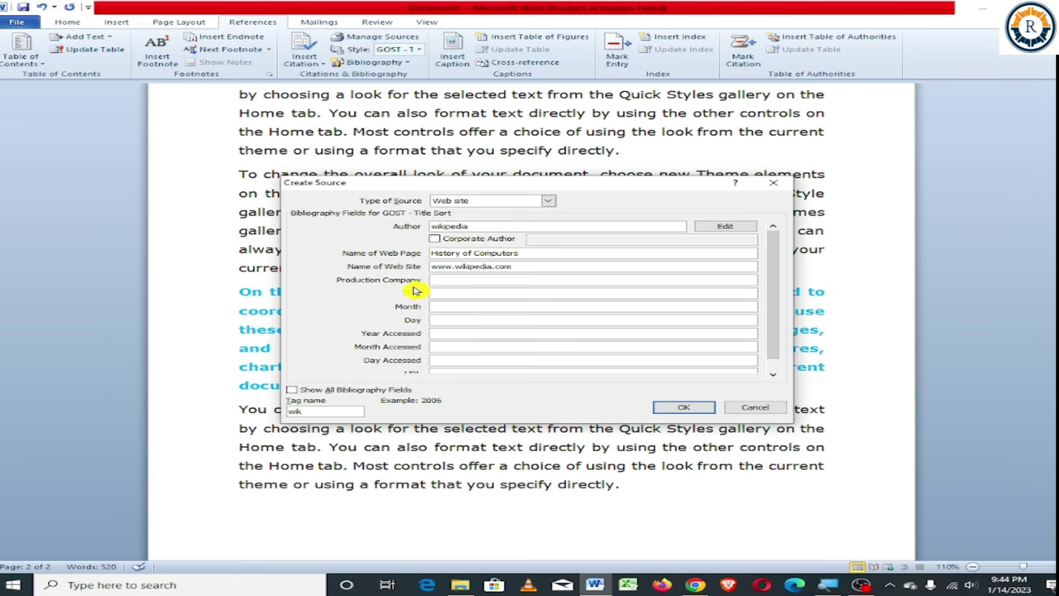
type("2011")
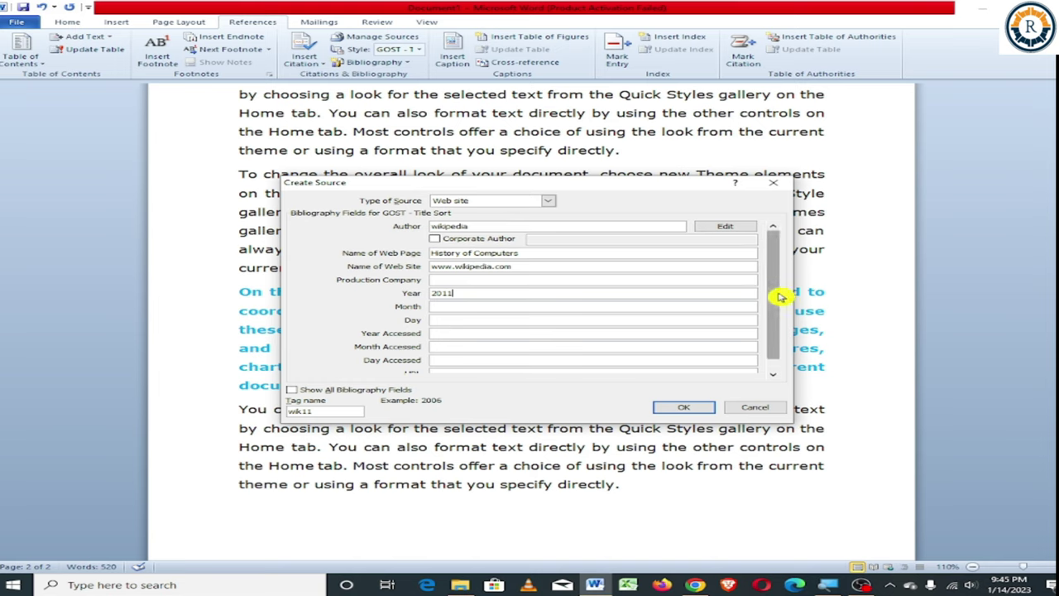
left_click_drag(781, 296, 781, 338)
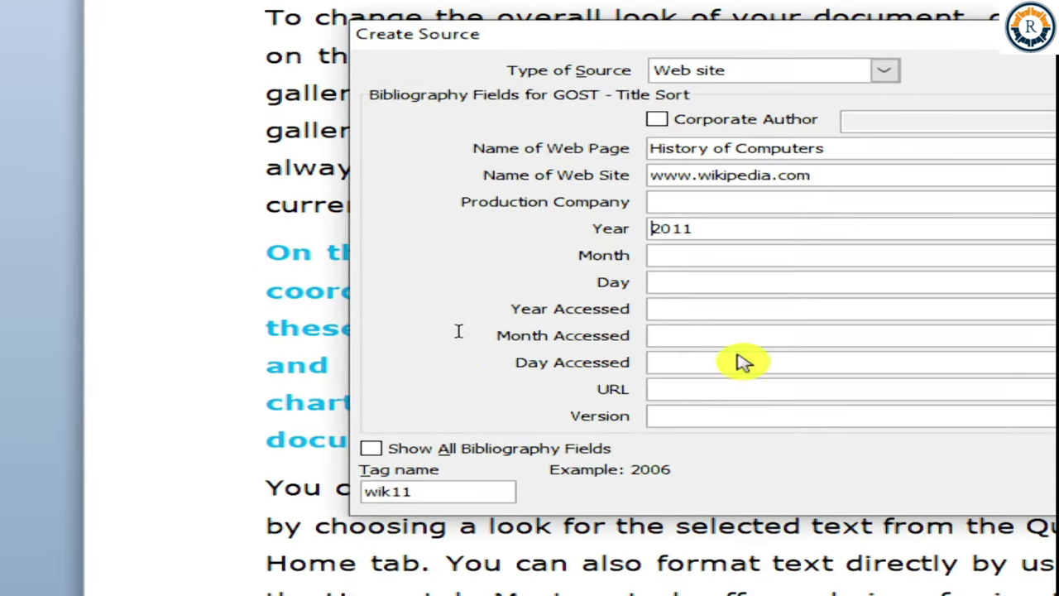
left_click(720, 383)
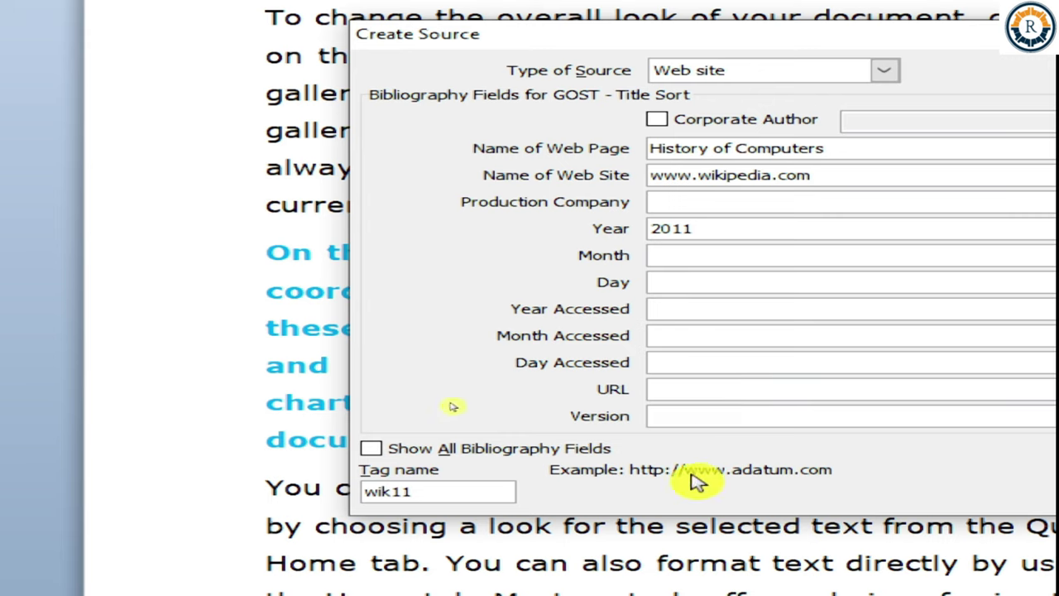
left_click(682, 362)
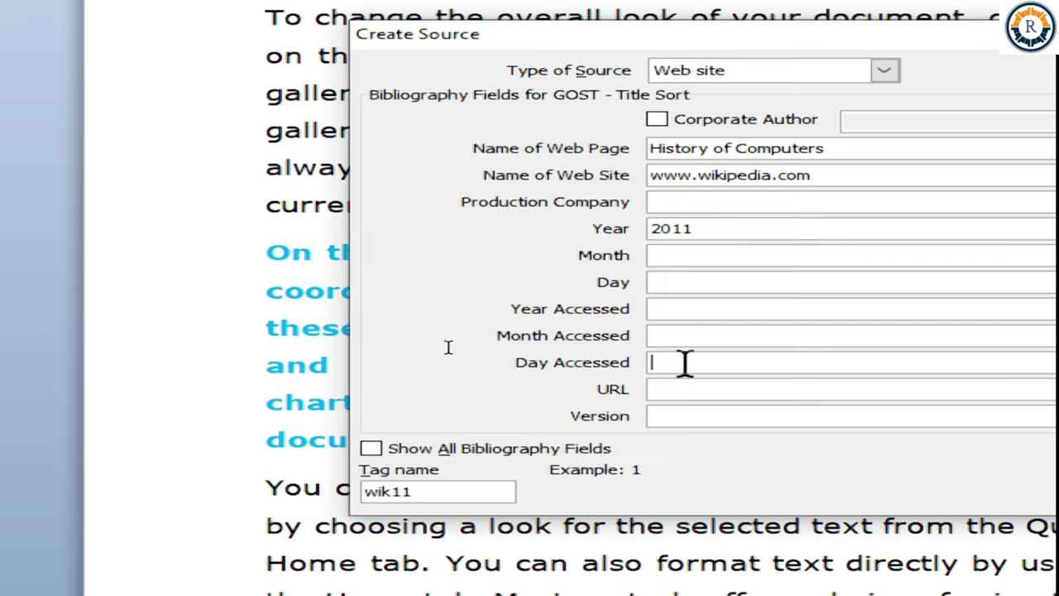
left_click(708, 384)
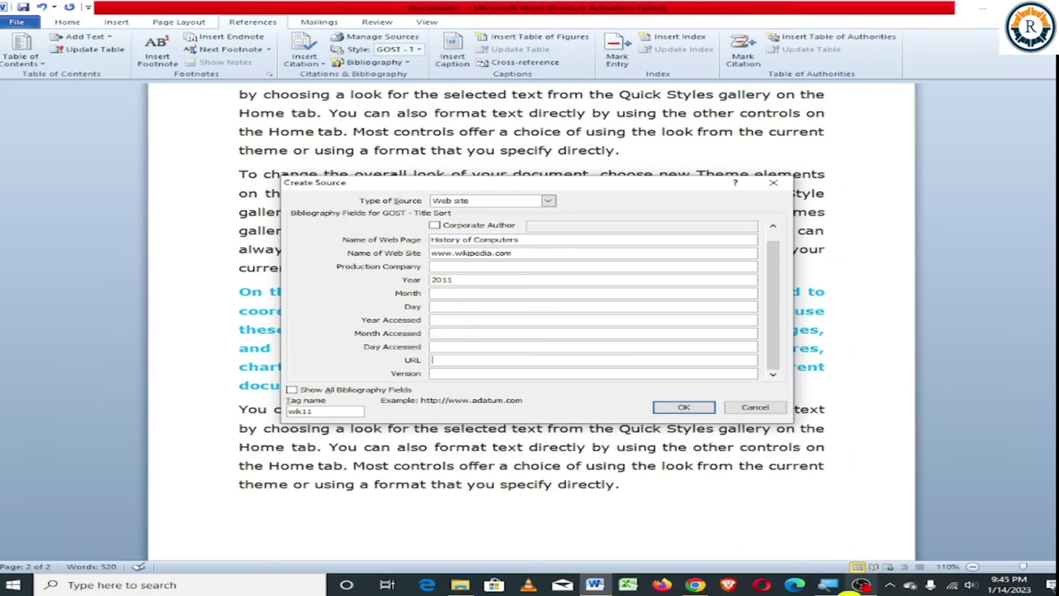
Copy the Wikipedia article's full web address from Chrome and come back to Word.
left_click(696, 586)
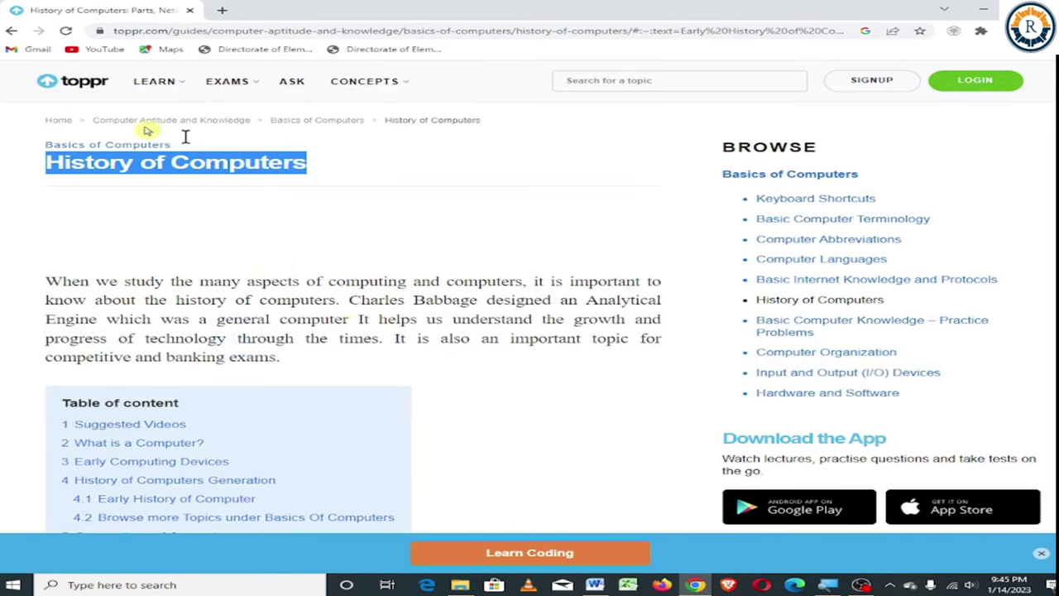
left_click(204, 31)
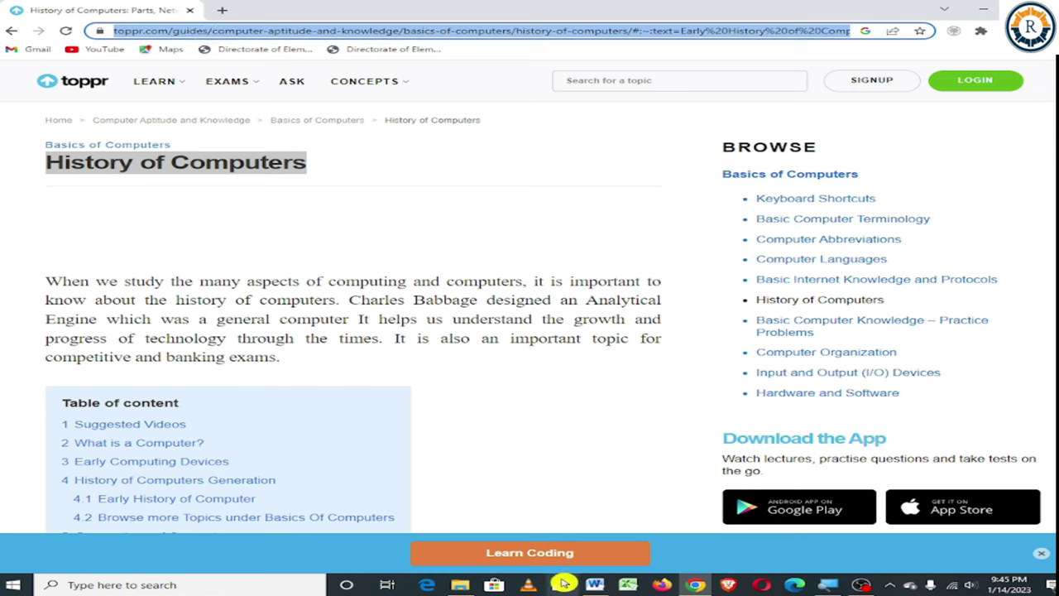
left_click(592, 584)
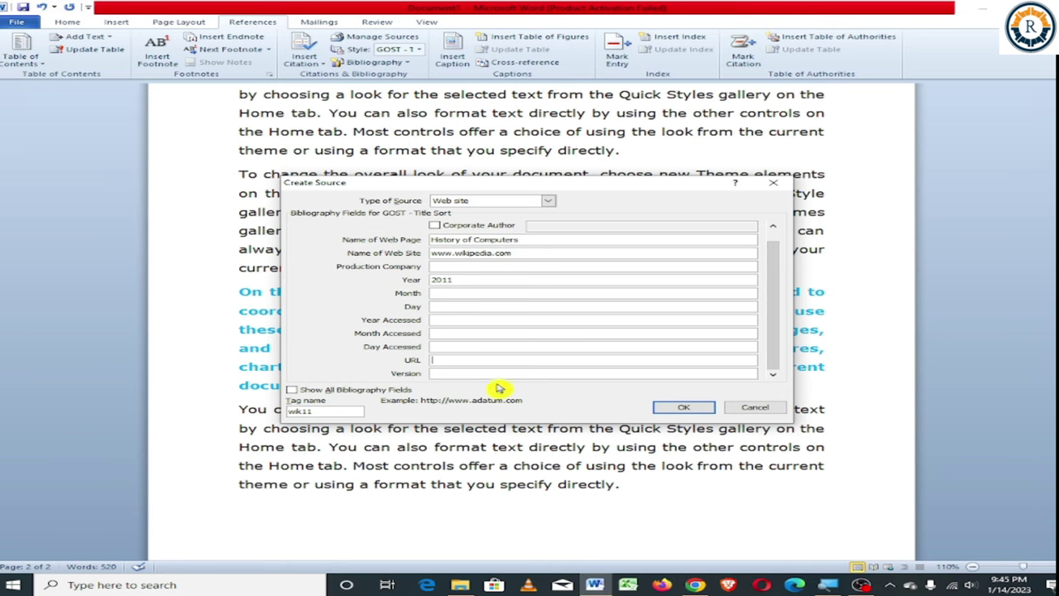
Paste the article URL and save the source, adding a (wikipedia, 2011) citation.
key("ctrl+v")
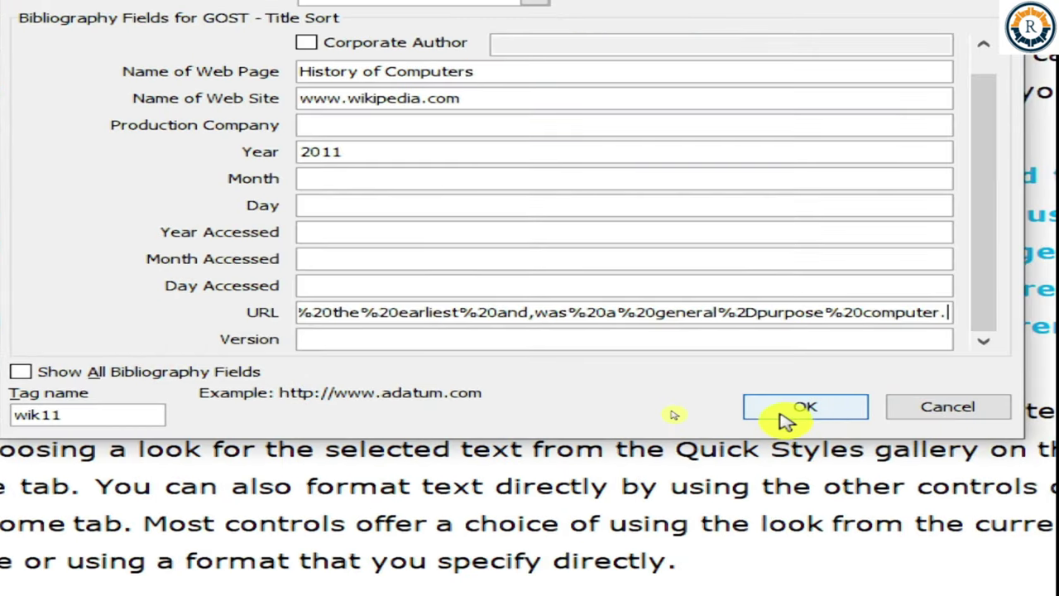
left_click(799, 408)
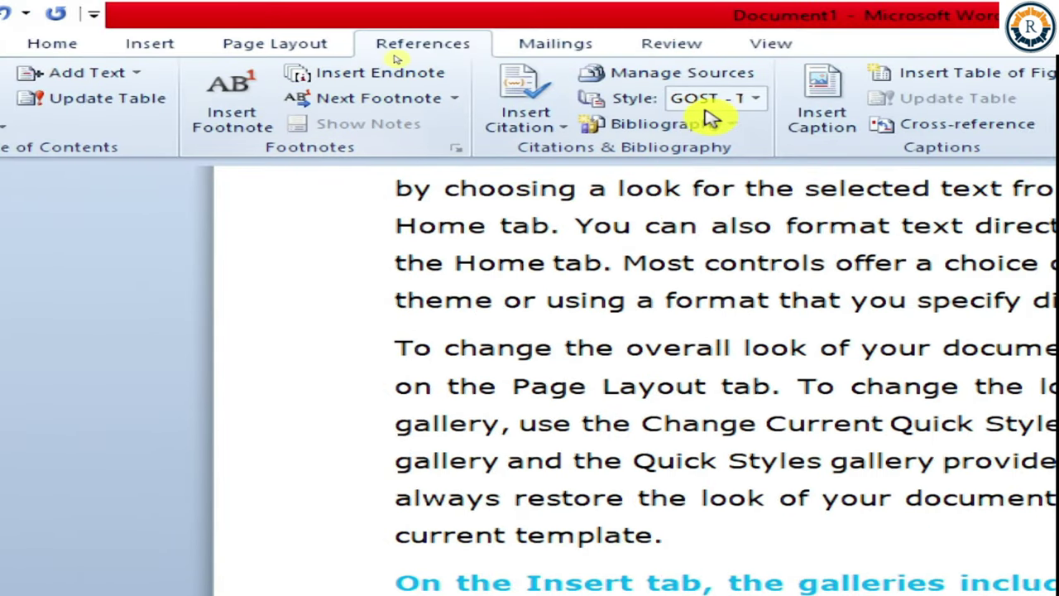
Insert the built-in Bibliography listing the Deepak 2015 book section and History of Computers page.
left_click(759, 100)
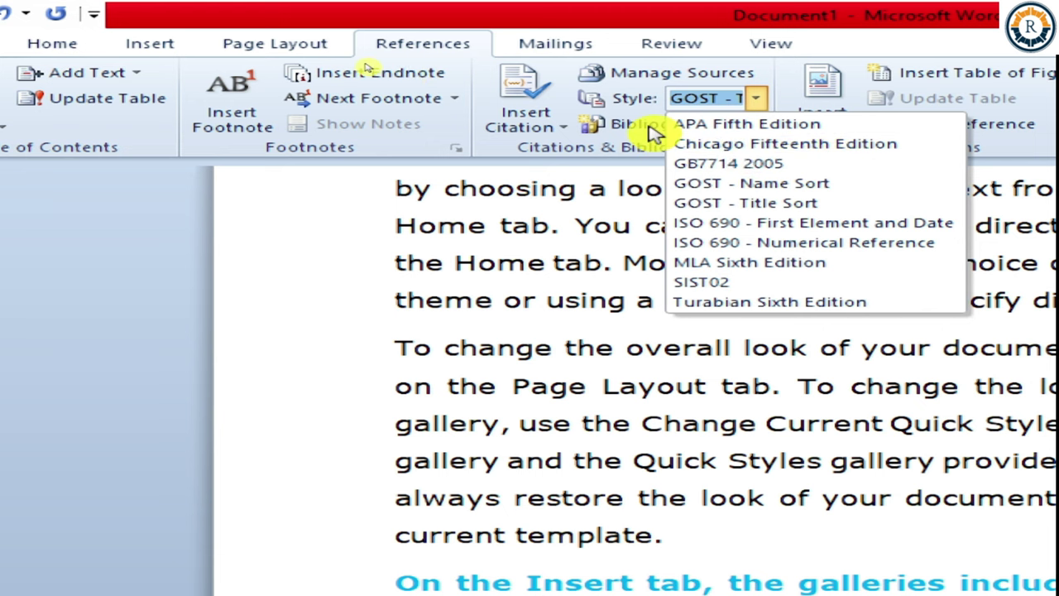
left_click(619, 133)
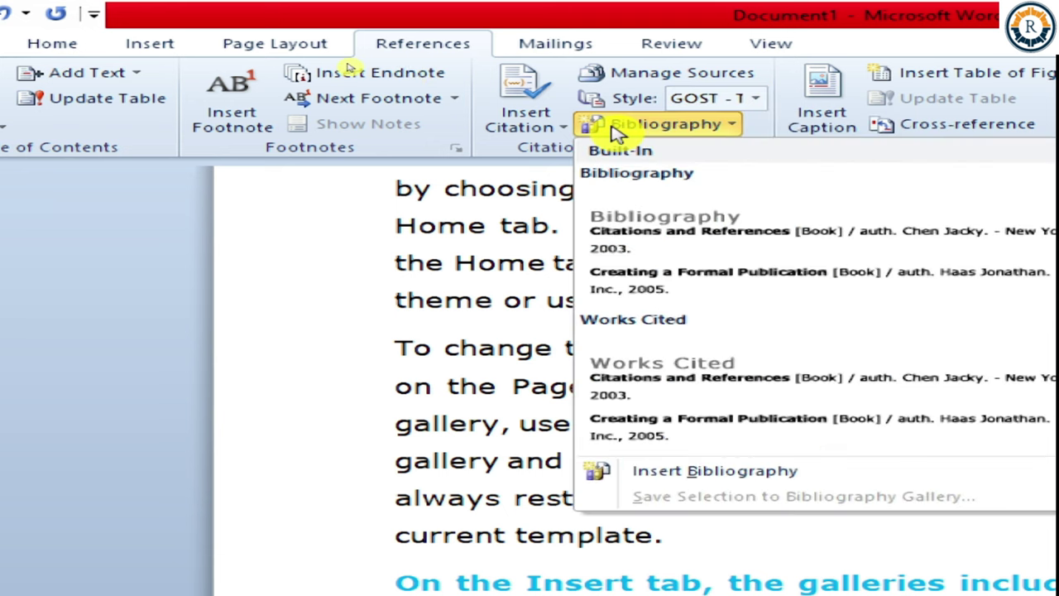
left_click(736, 257)
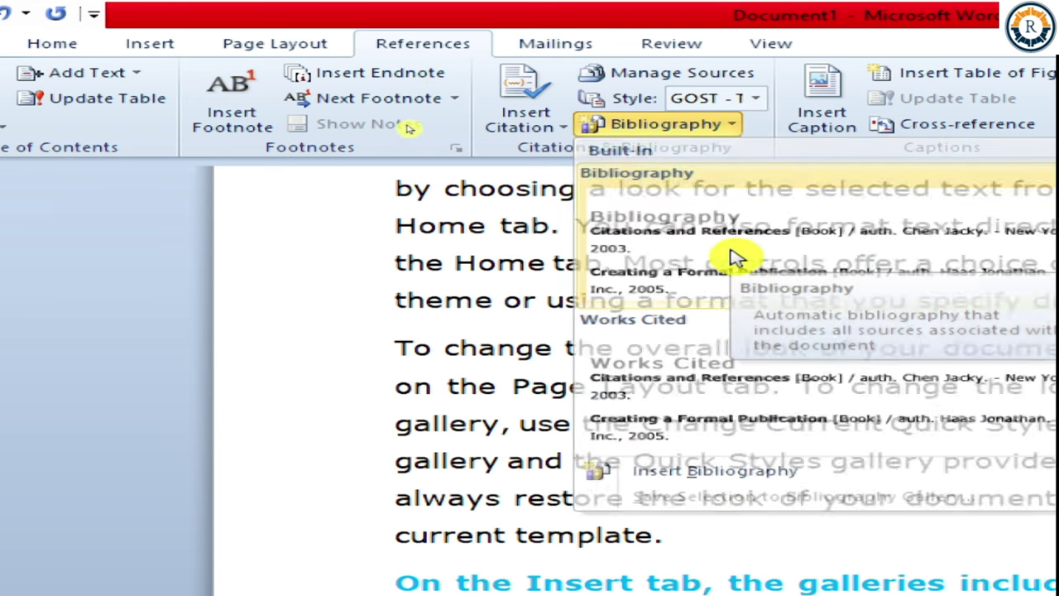